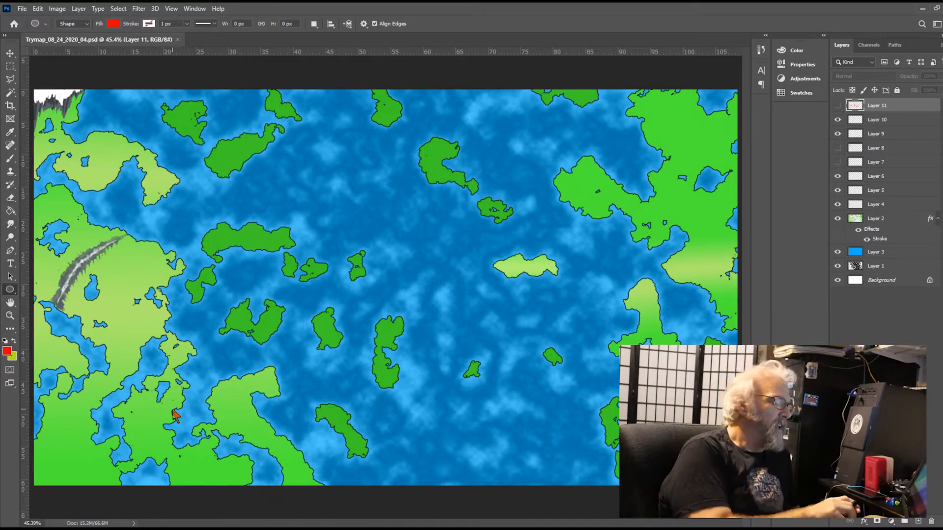
Draw a red rounded rectangle about 221 × 41 px with a 10 px radius near the map's lower-left corner
left_click(919, 522)
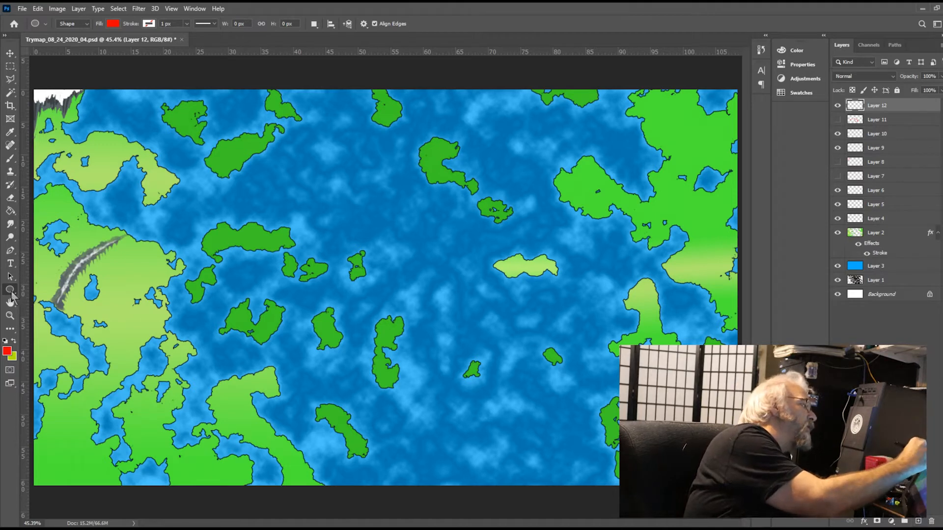
left_click(70, 303)
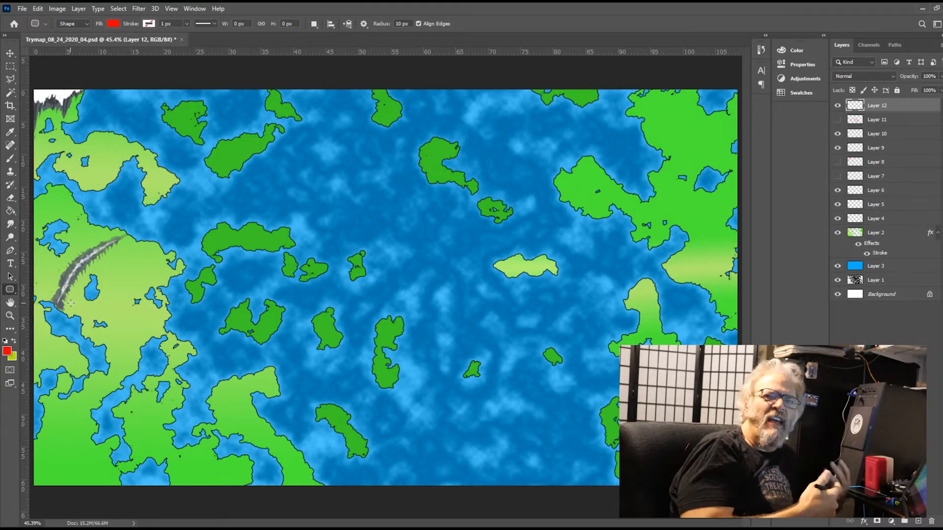
left_click_drag(71, 456, 120, 464)
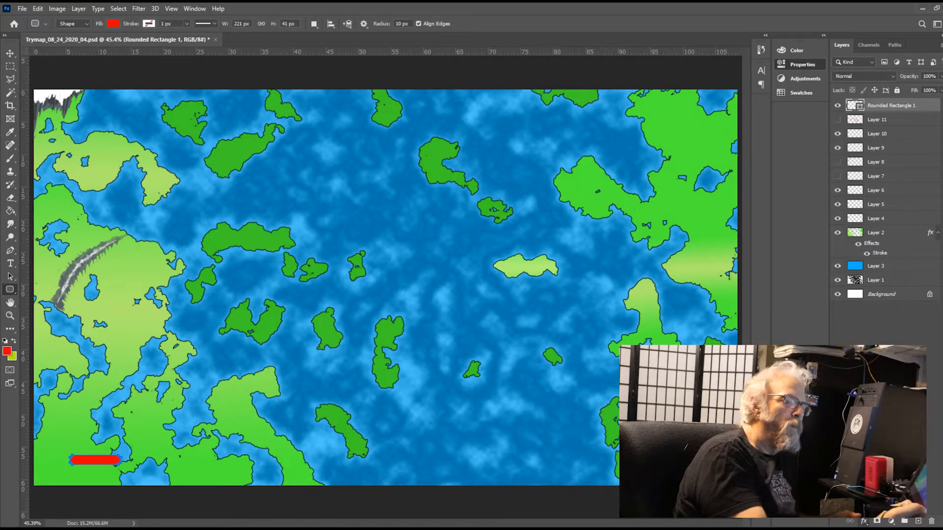
Add a thin black stroke effect to the red rounded rectangle and deselect its path
left_click(878, 425)
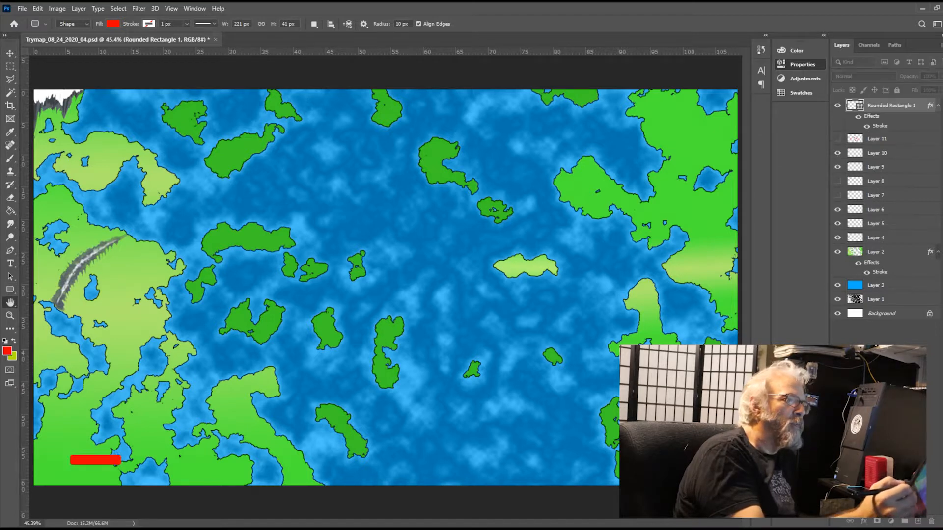
key("Return")
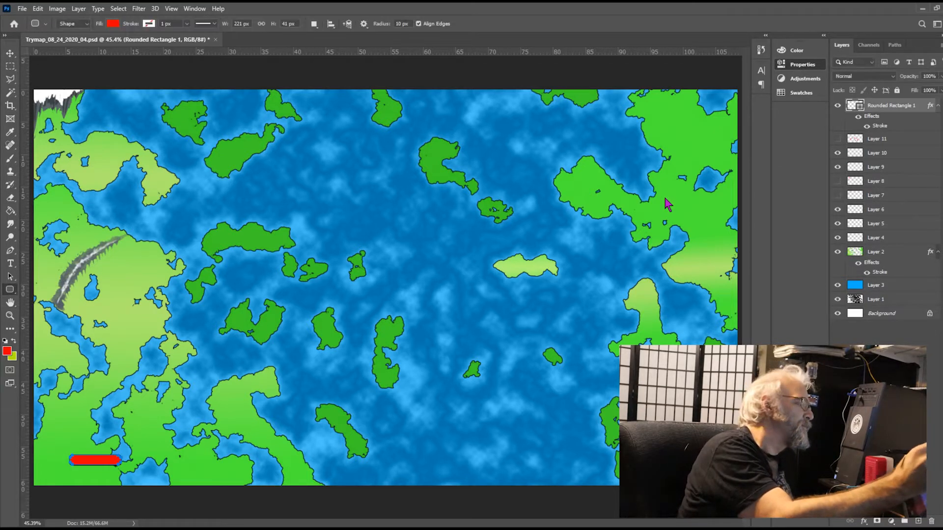
left_click(14, 68)
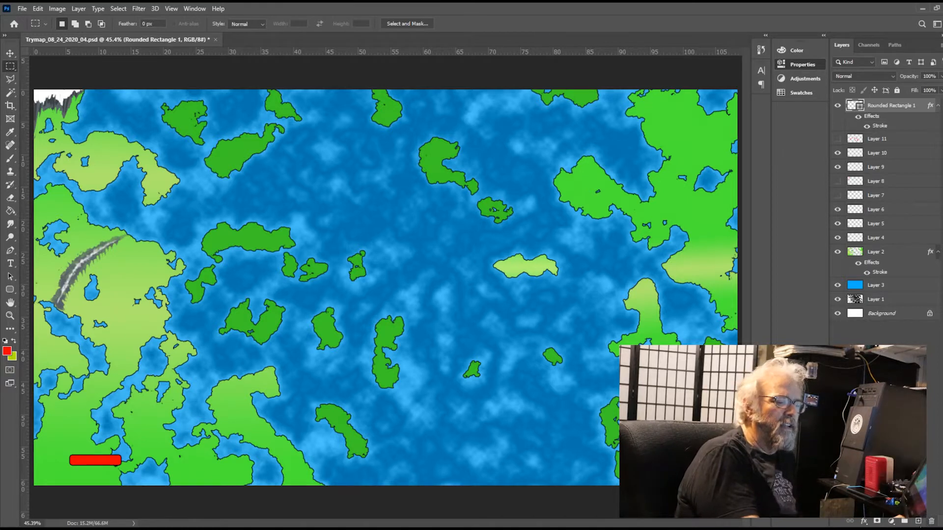
Add a white letter N in 72 px Celtic Bold on a new layer, over the sea in the lower middle of the map
left_click(919, 521)
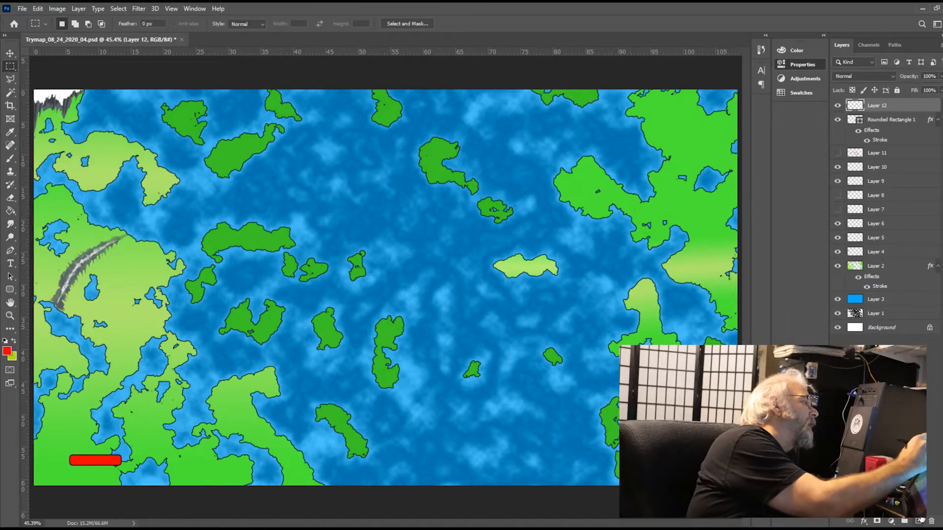
left_click(10, 263)
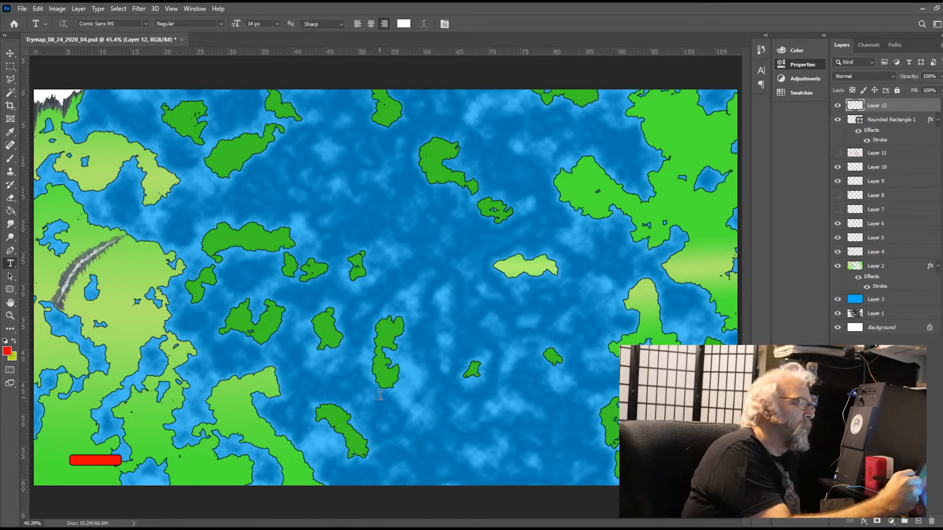
left_click(385, 397)
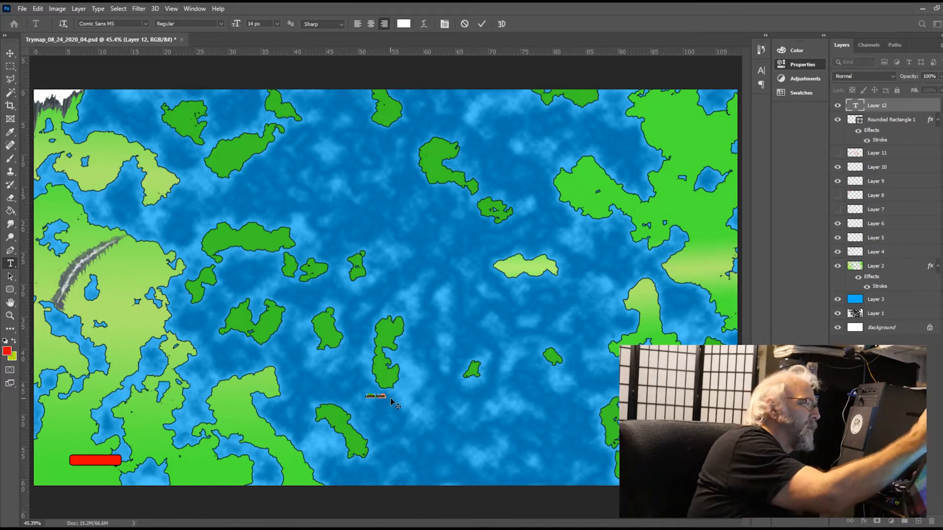
left_click(278, 149)
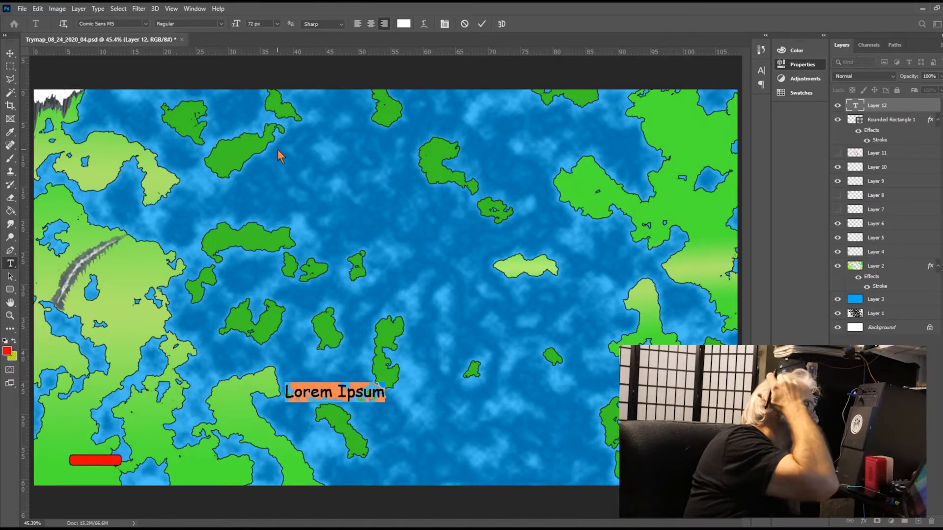
left_click(145, 25)
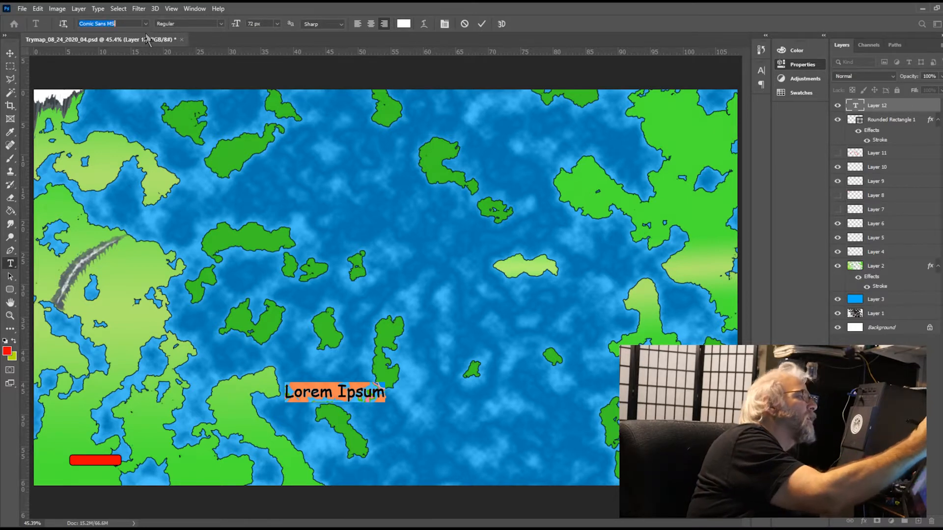
type("Celtic")
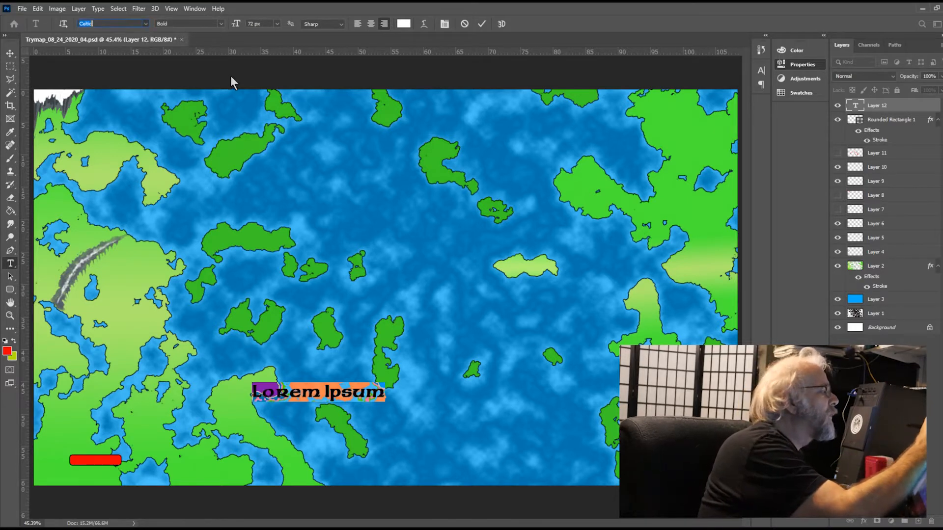
key("Return")
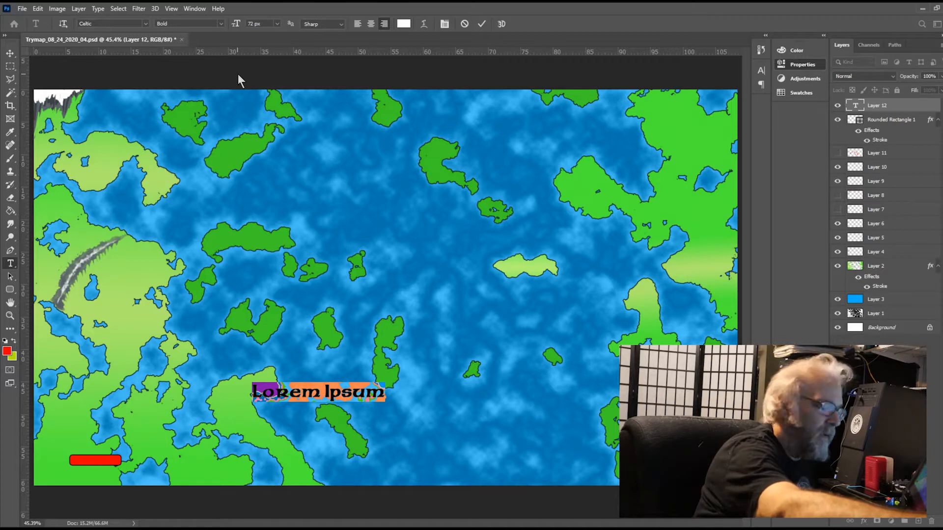
type("N")
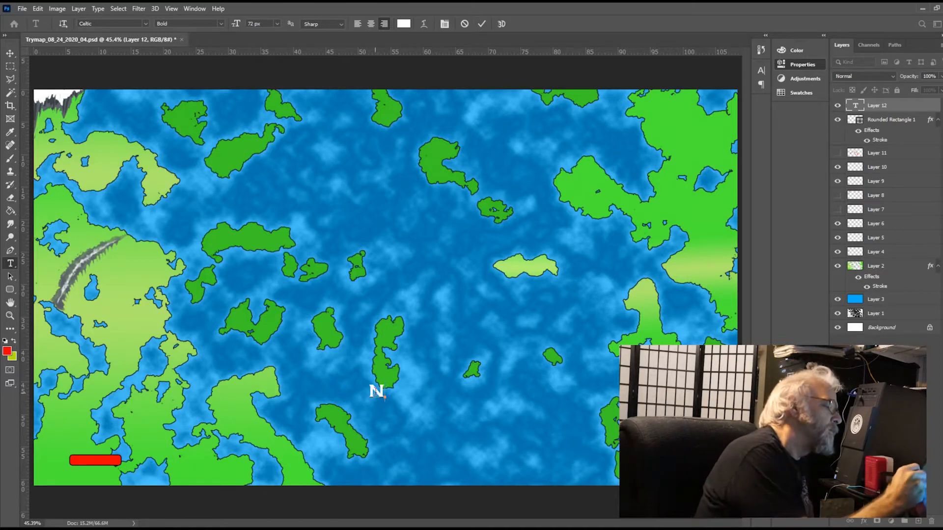
left_click_drag(376, 393, 363, 412)
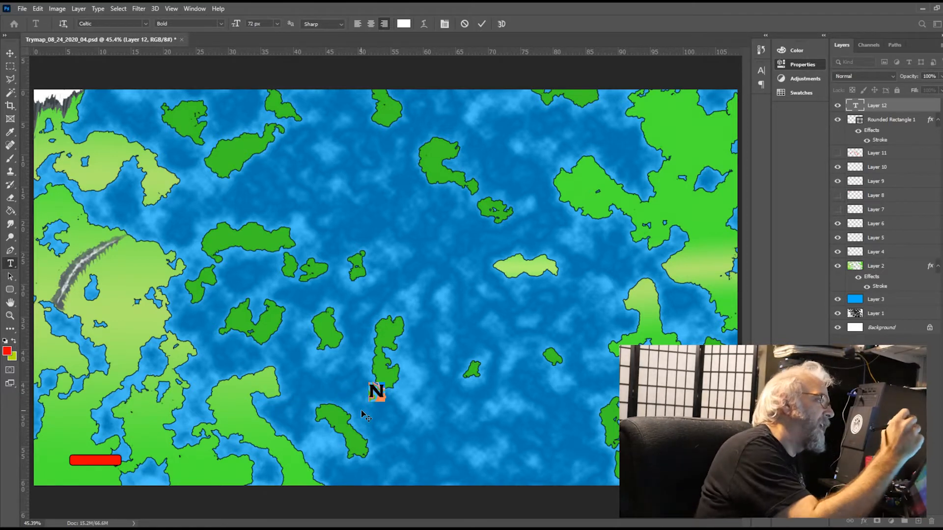
left_click(482, 23)
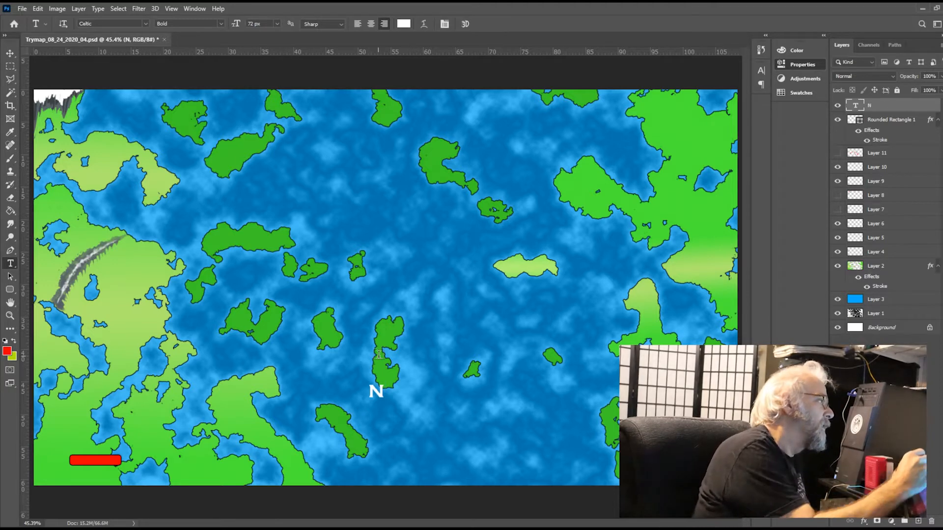
Scale the letter N up to roughly twice its size
key("v")
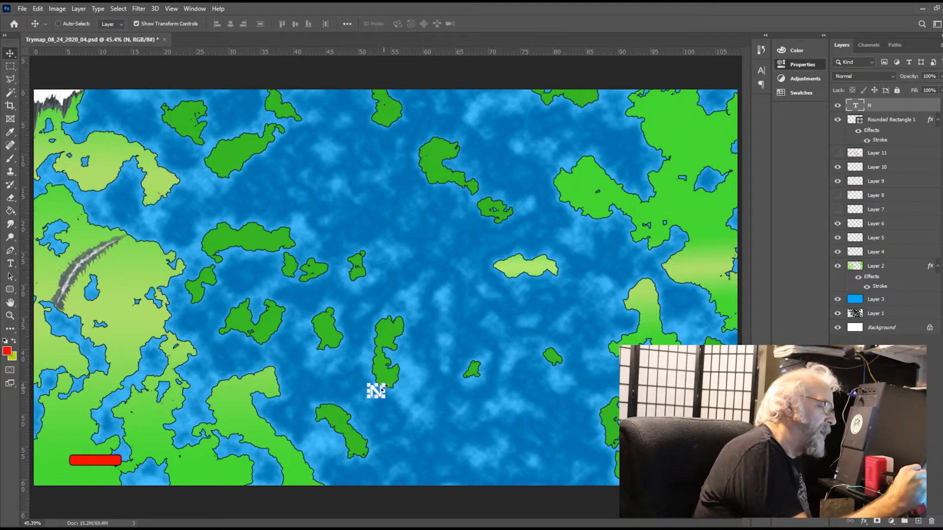
left_click_drag(388, 382, 417, 348)
left_click(503, 24)
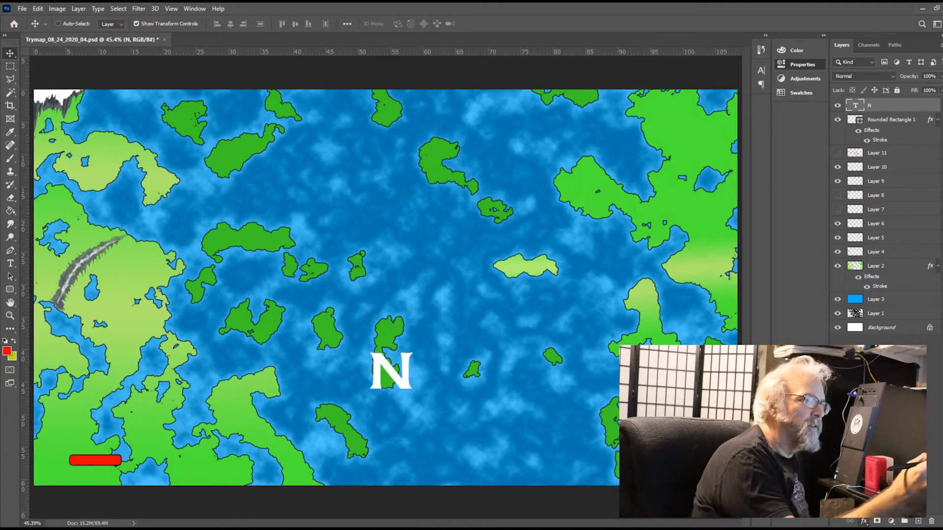
Add a stroke effect to the letter N and move it directly above the red bar
left_click(672, 201)
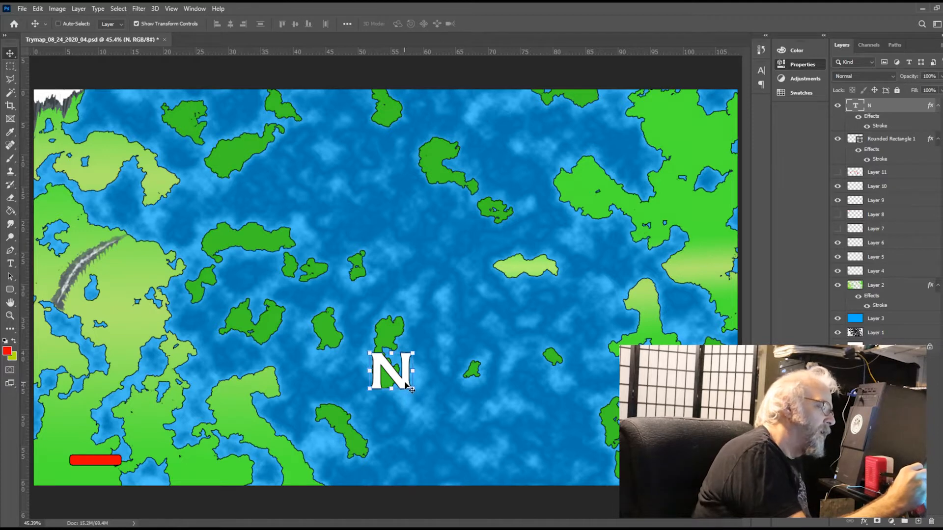
left_click_drag(400, 388, 224, 418)
left_click_drag(116, 425, 117, 422)
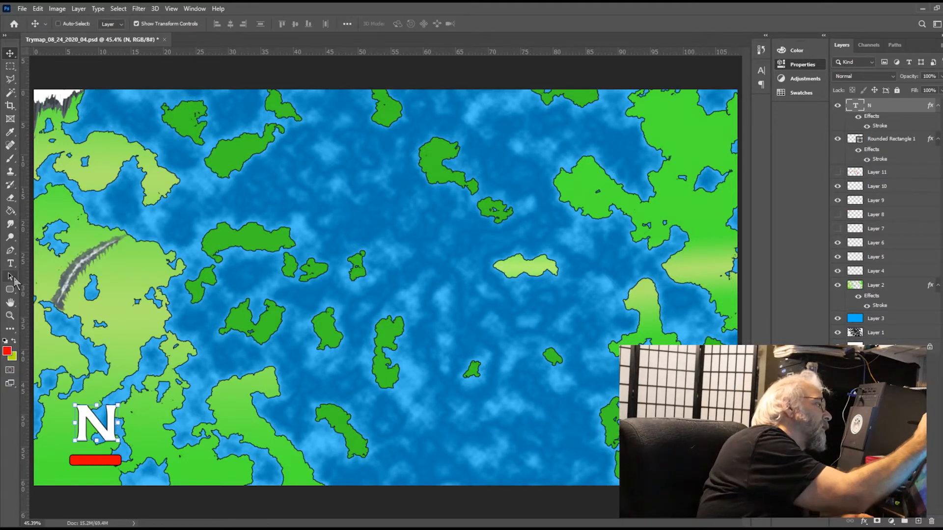
Make a narrow right-triangle selection with the Polygonal Lasso, pointing up in the open sea near the map's centre
left_click(13, 81)
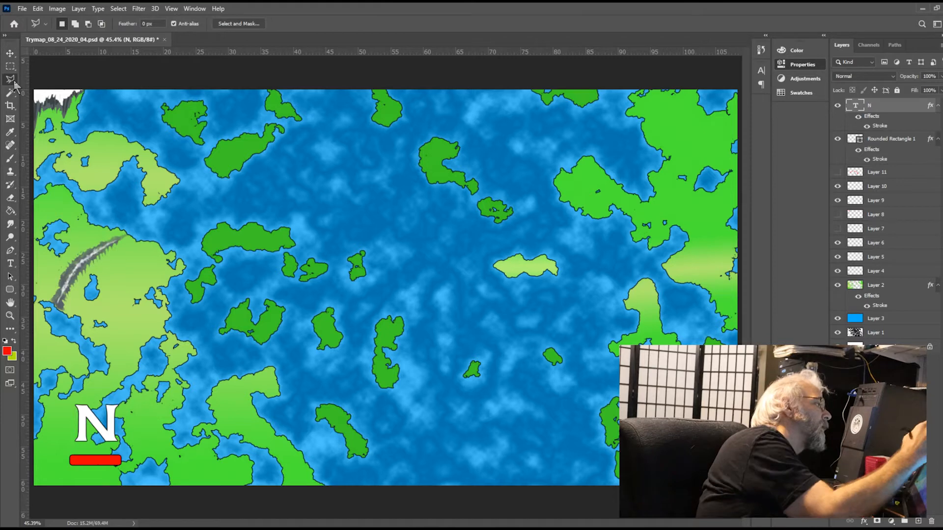
left_click(397, 234)
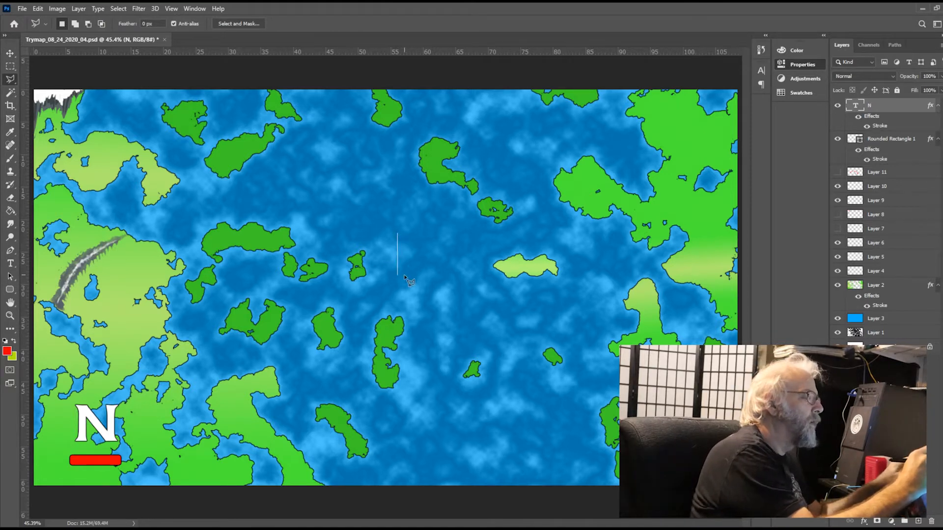
left_click(398, 310)
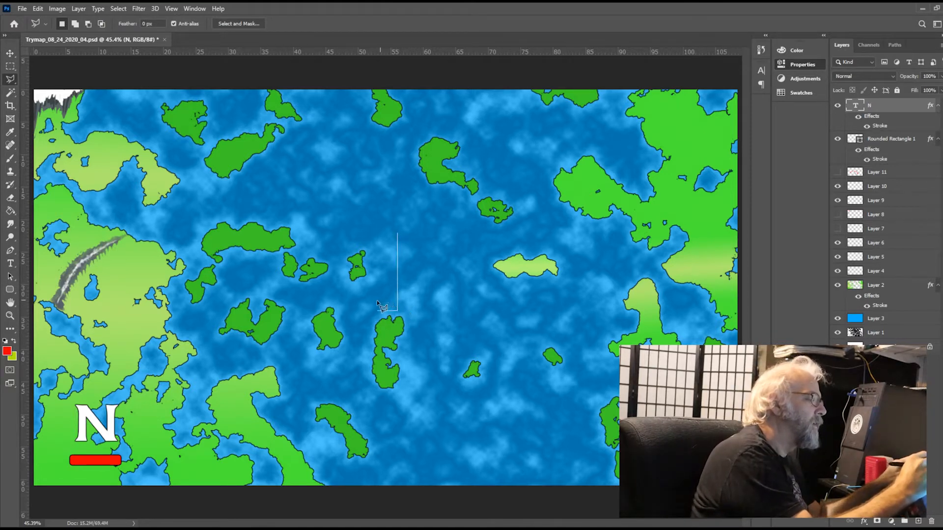
left_click(377, 310)
left_click(398, 235)
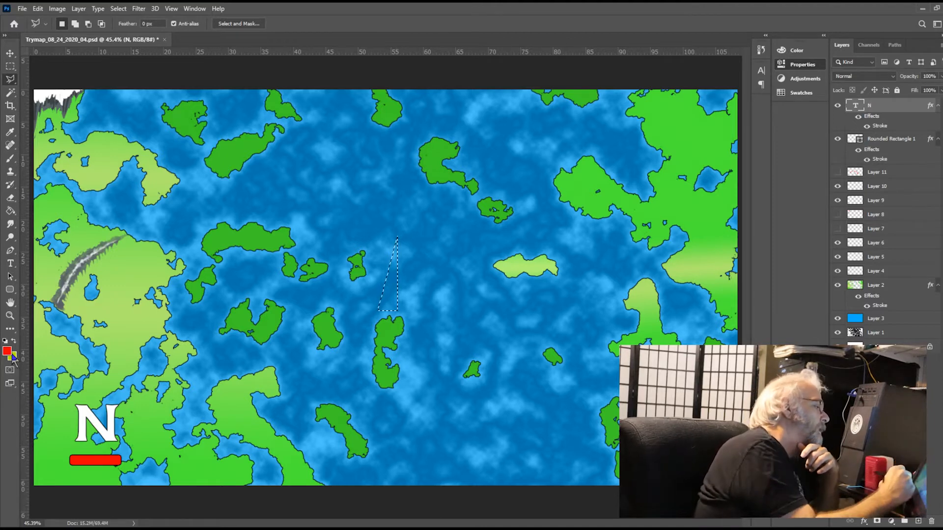
Set the foreground colour to a light grey
key("i")
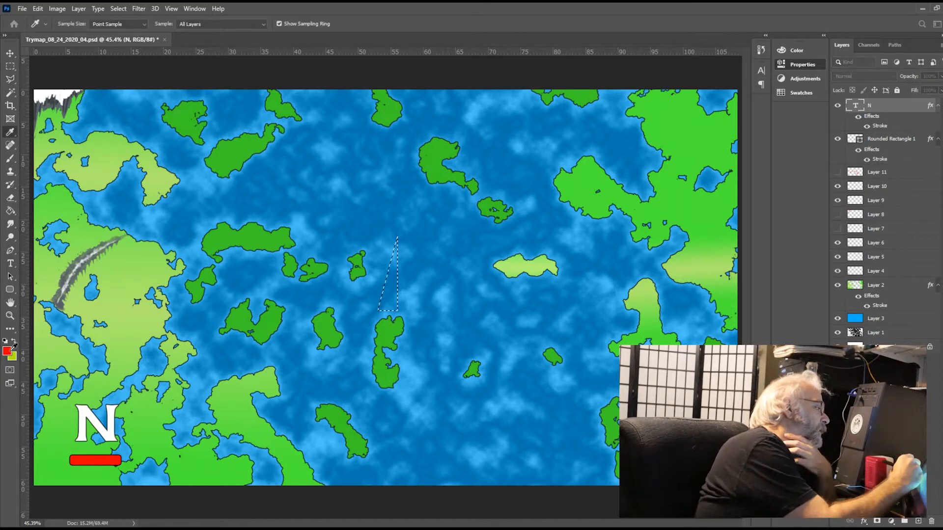
left_click(40, 351)
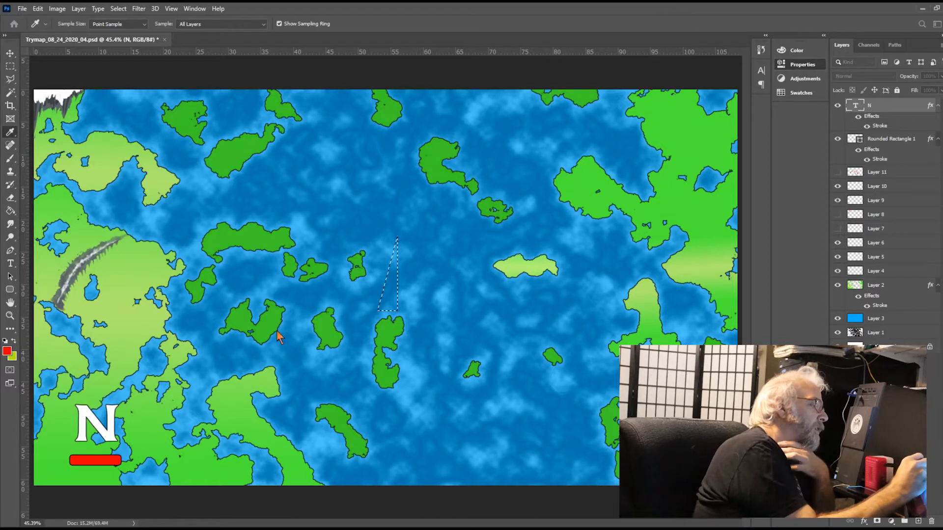
left_click(277, 332)
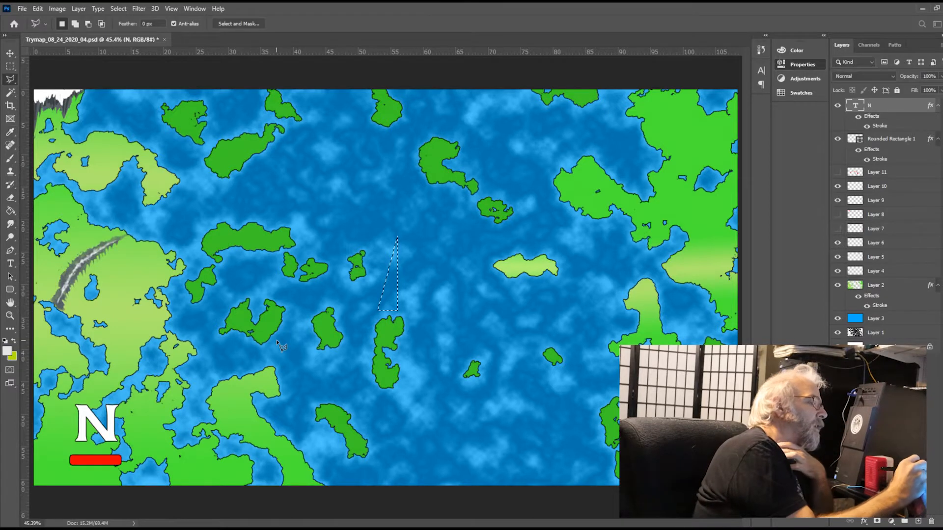
Rasterize the N text layer and fill the triangle selection with the light grey on a new layer
left_click(10, 211)
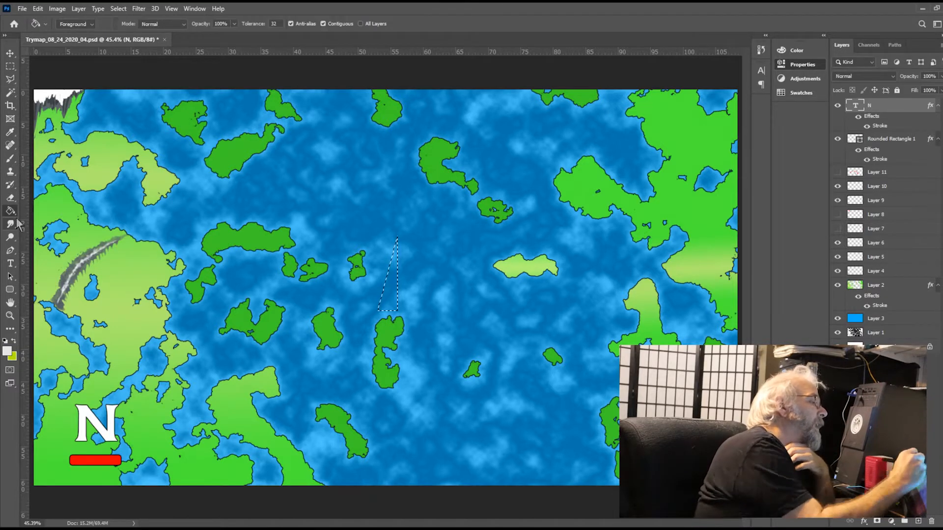
left_click(466, 208)
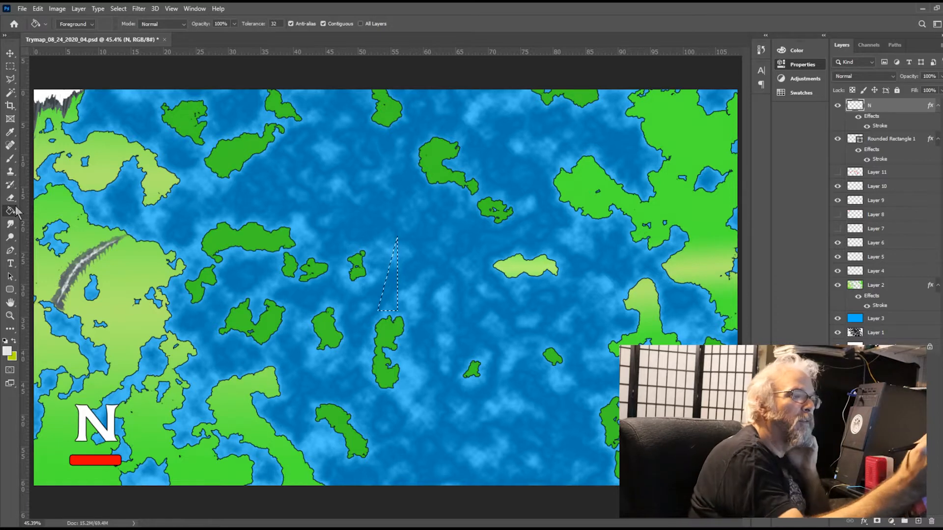
left_click(919, 521)
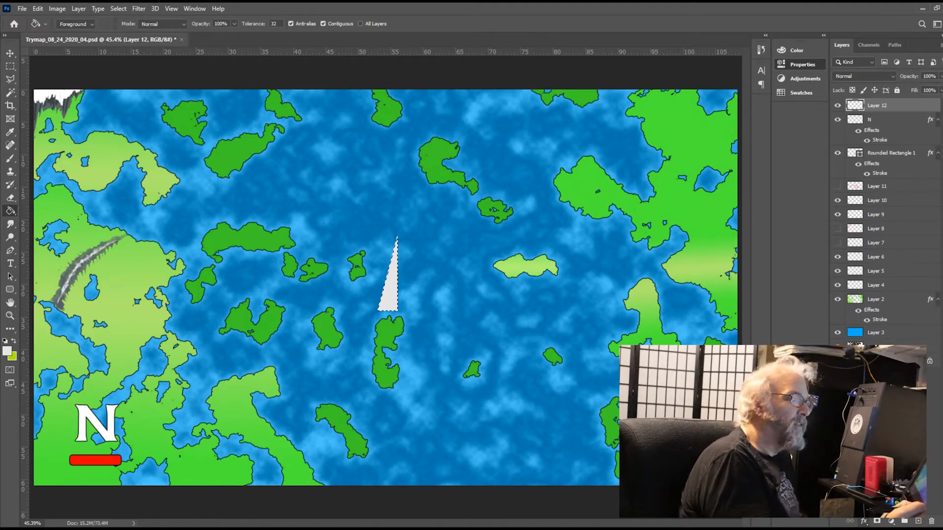
Outline the grey triangle with a black stroke merged into its layer and clear the selection
key("g")
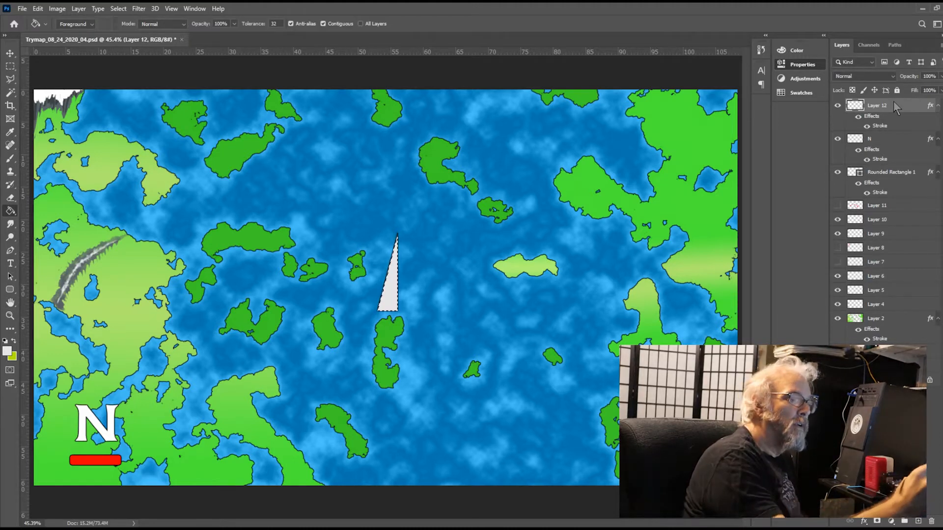
key("ctrl+z")
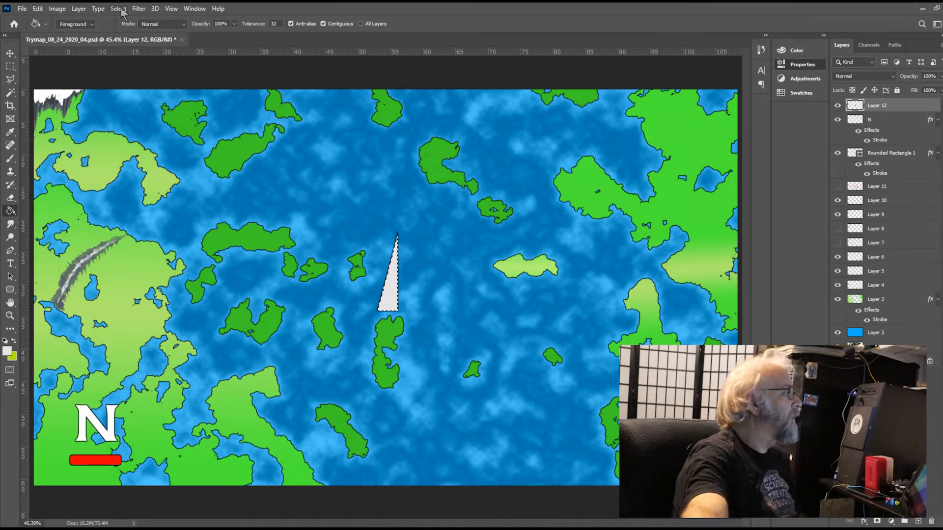
key("ctrl+d")
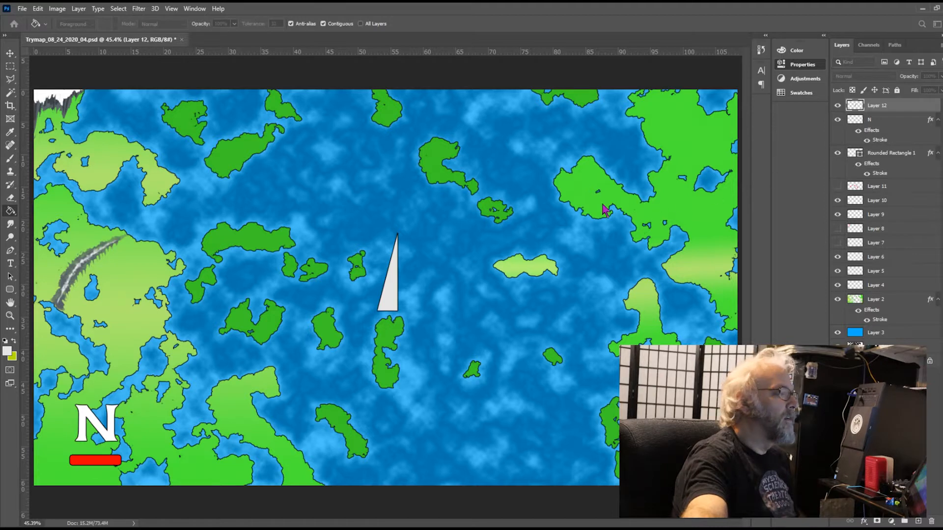
Duplicate the triangle layer and flip the copy horizontally
key("ctrl+j")
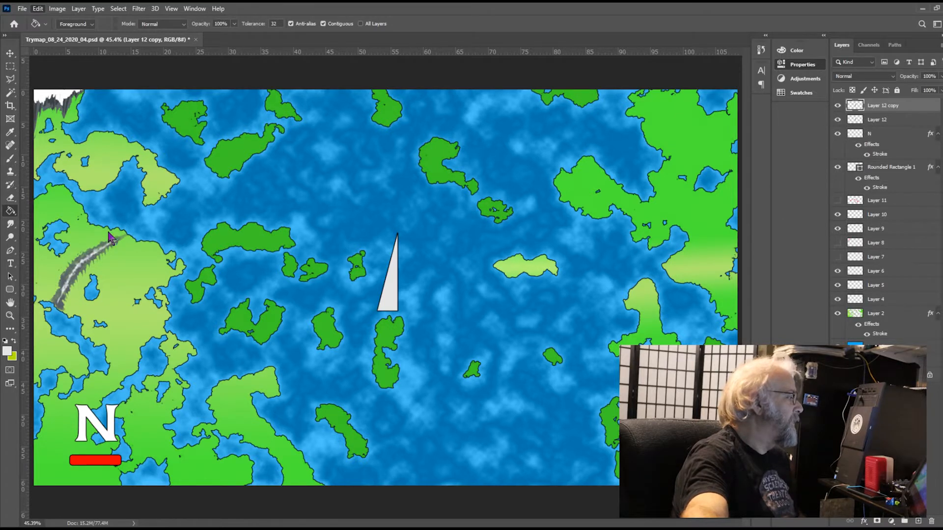
left_click(215, 371)
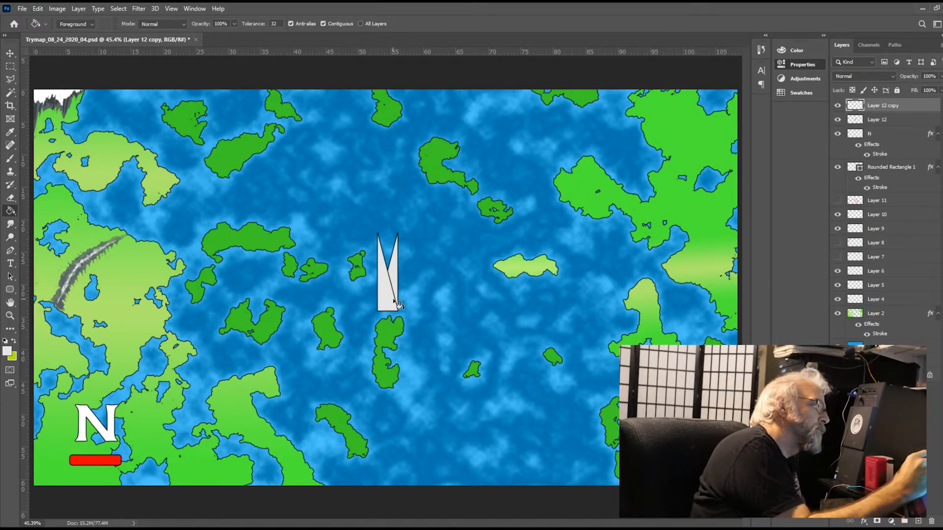
Align the flipped triangle edge to edge with the original to form a symmetrical arrow and merge the two layers
left_click(13, 55)
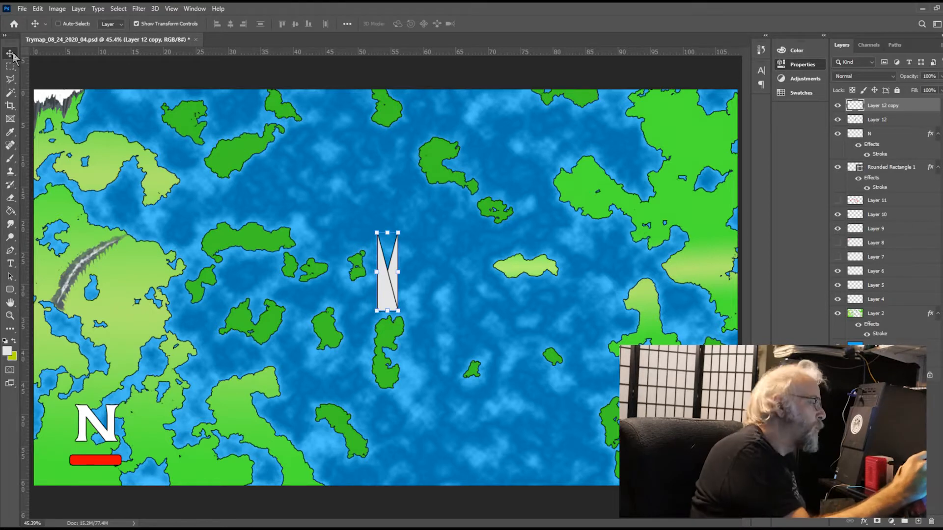
left_click_drag(392, 301, 408, 301)
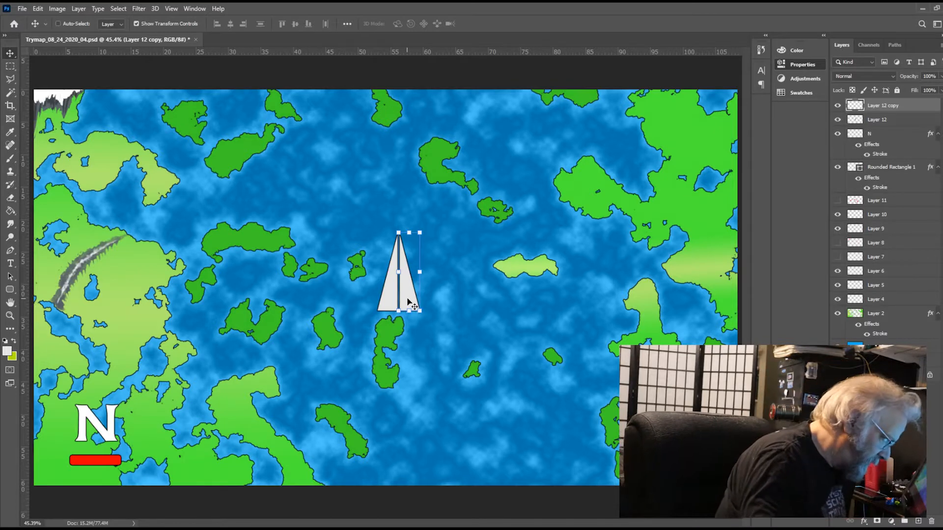
key("Left")
key("Left")
key("Left")
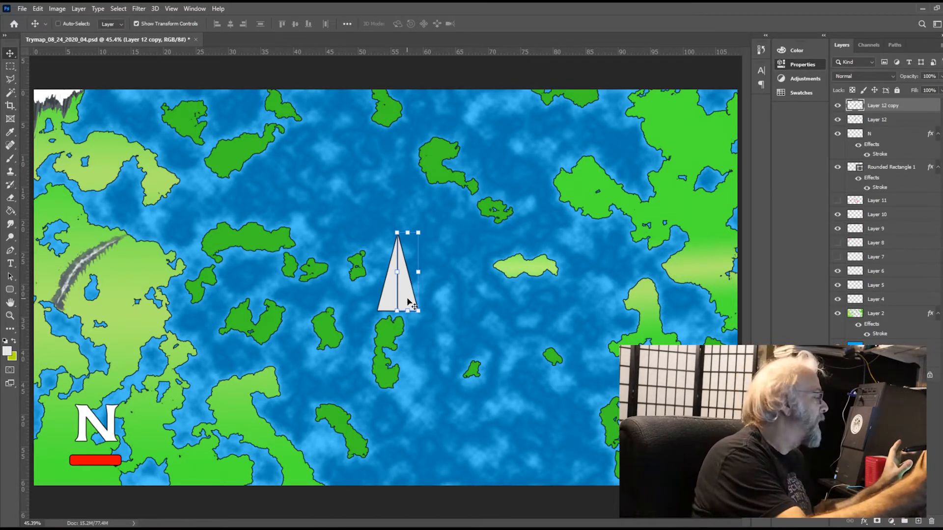
left_click(888, 118, "shift")
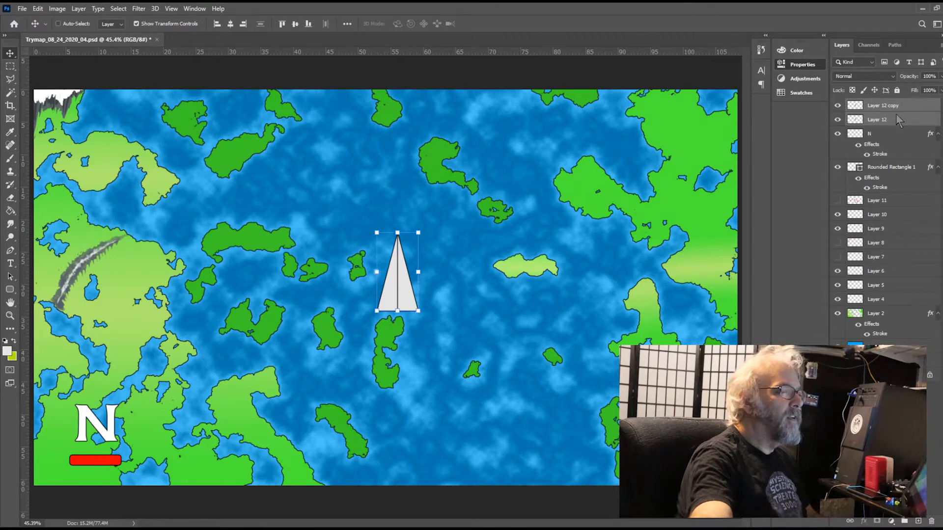
key("ctrl+e")
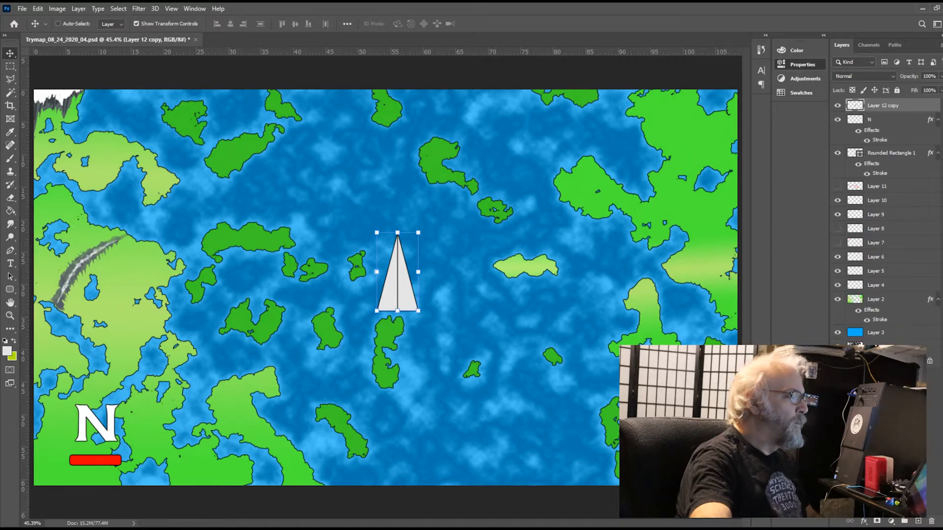
Scale the arrow down to about half its width and place it directly above the letter N
left_click_drag(419, 272, 401, 273)
left_click(499, 23)
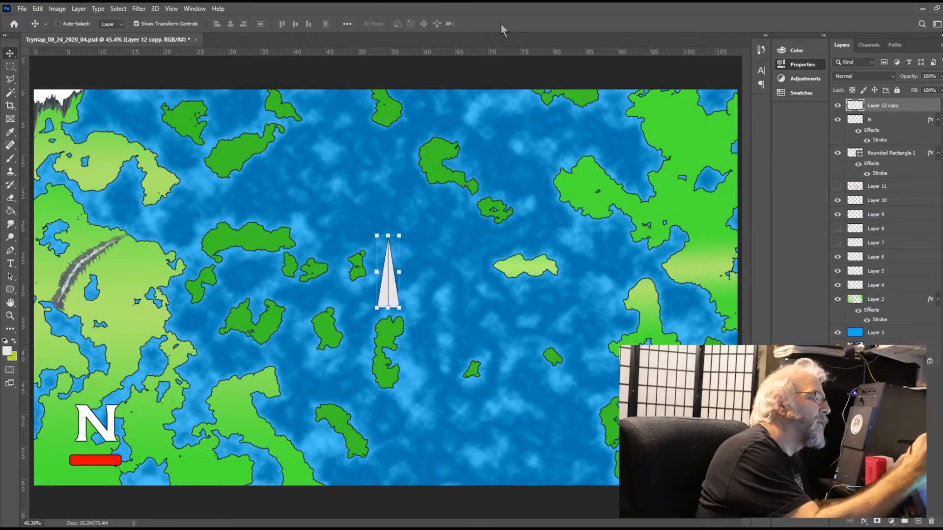
left_click_drag(394, 297, 107, 391)
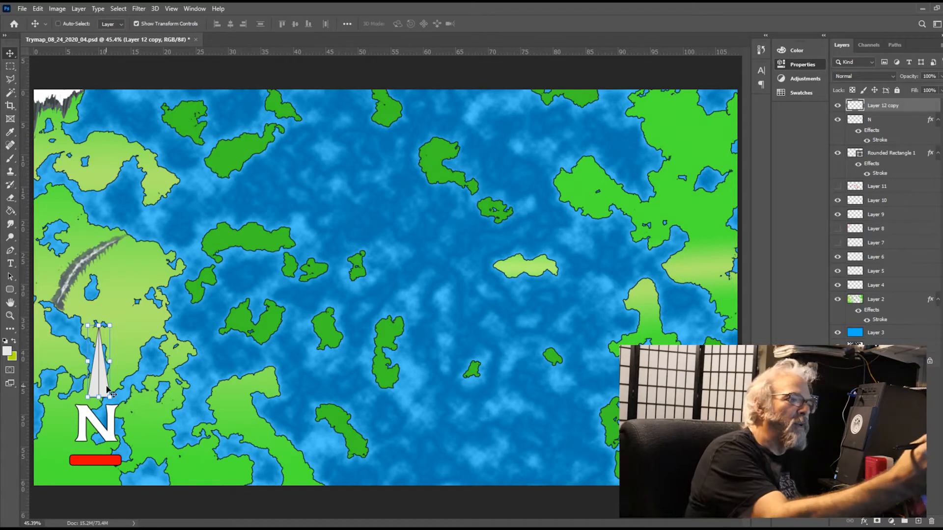
Create a layer just above the red bar's layer and enter the text "100 miles" in the open water
left_click(897, 154)
left_click(917, 522)
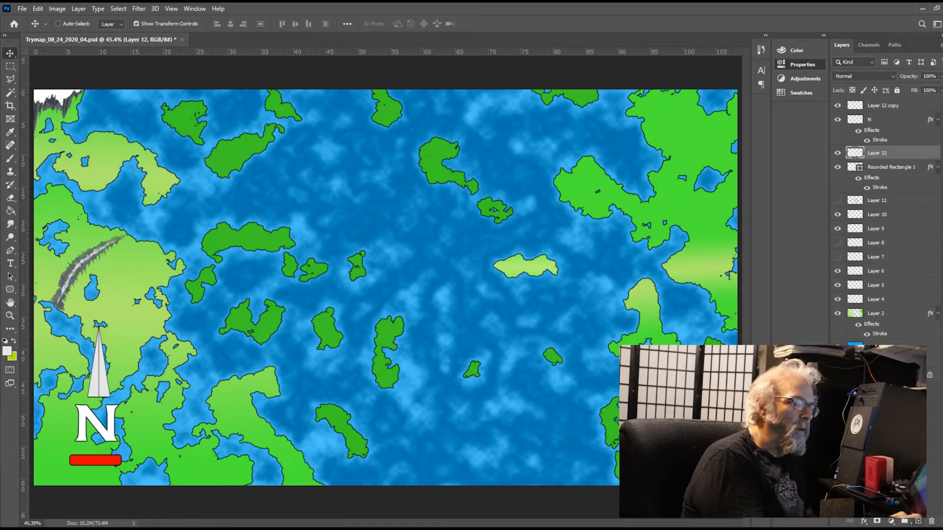
left_click(14, 266)
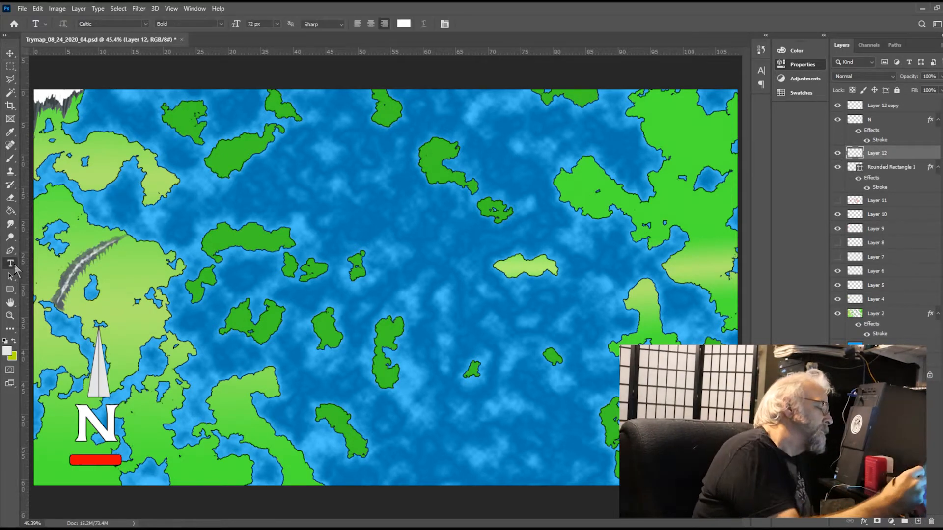
left_click(430, 422)
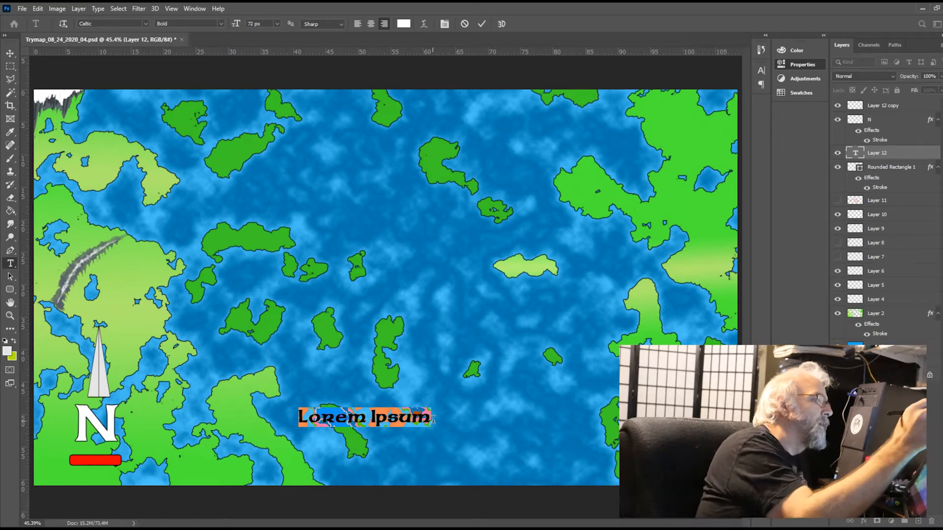
type("10")
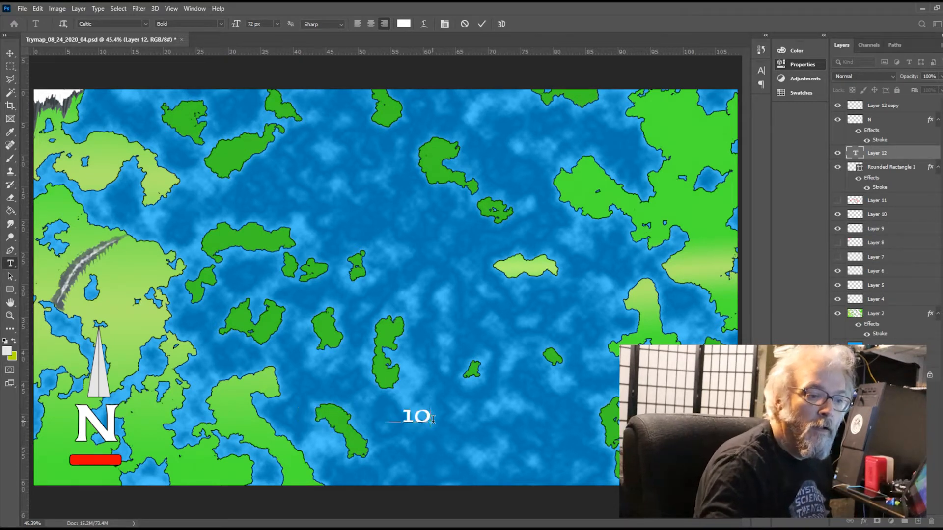
type("0 m")
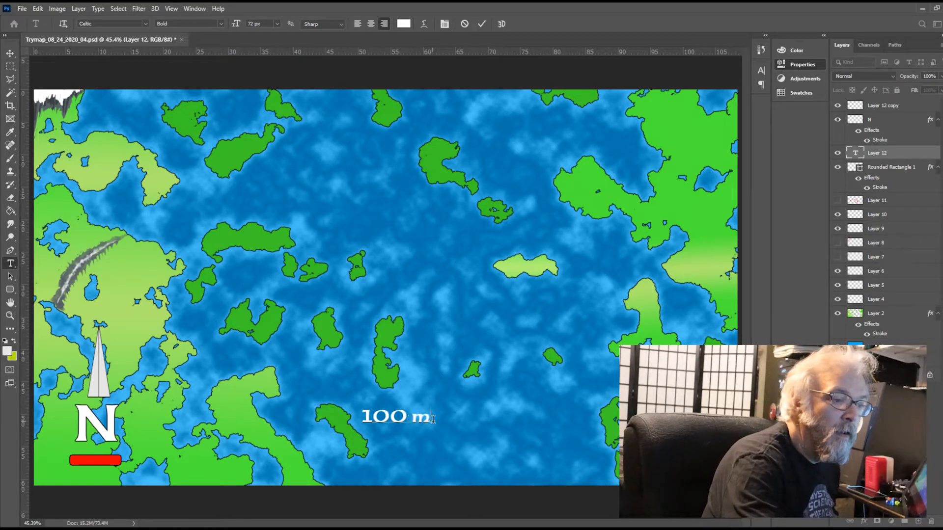
type("iles")
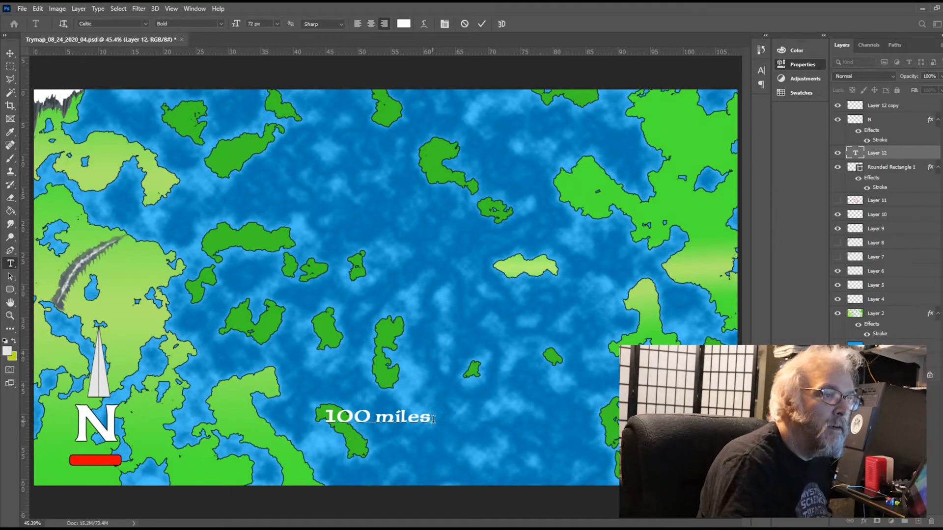
Capitalize the M so the scale label reads "100 Miles" and commit the text
key("Left")
key("Left")
key("Left")
key("Left")
key("BackSpace")
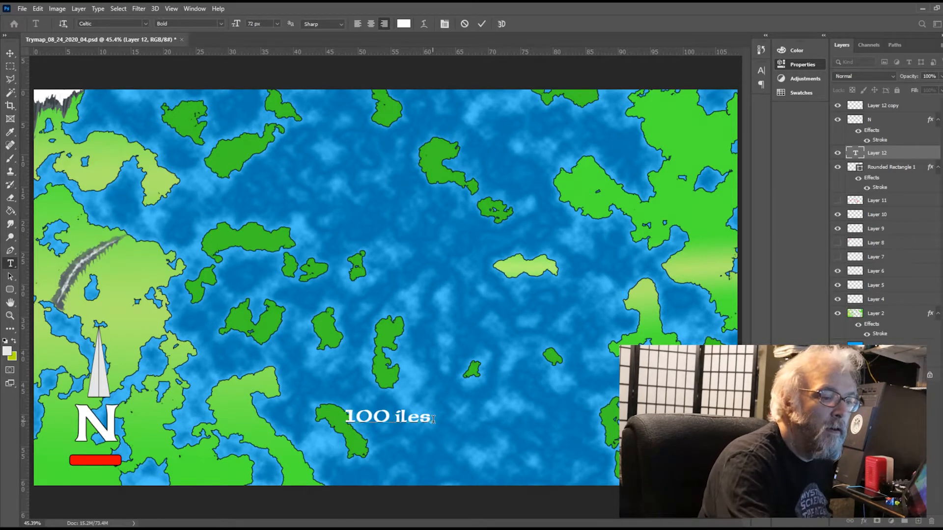
type("M")
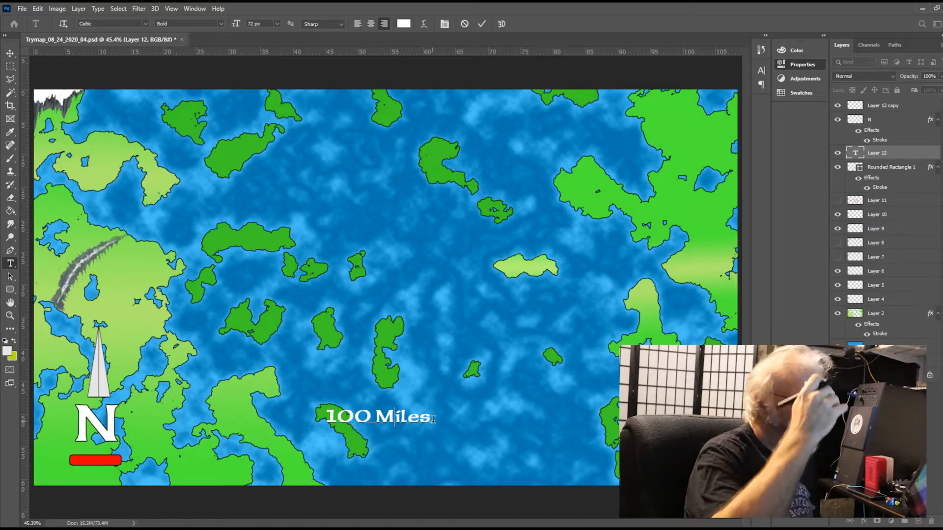
left_click(483, 23)
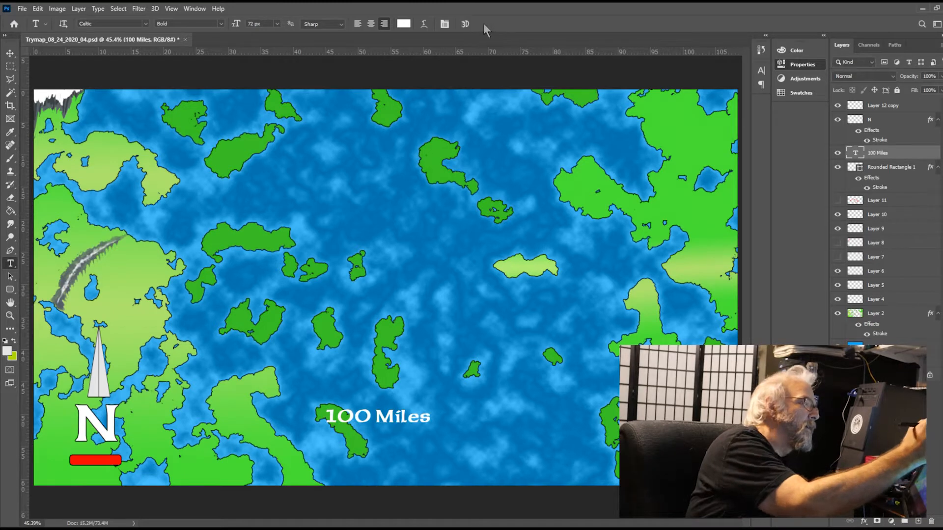
Move the 100 Miles text onto the red bar and scale it to 34.73% so it fits inside
left_click(15, 56)
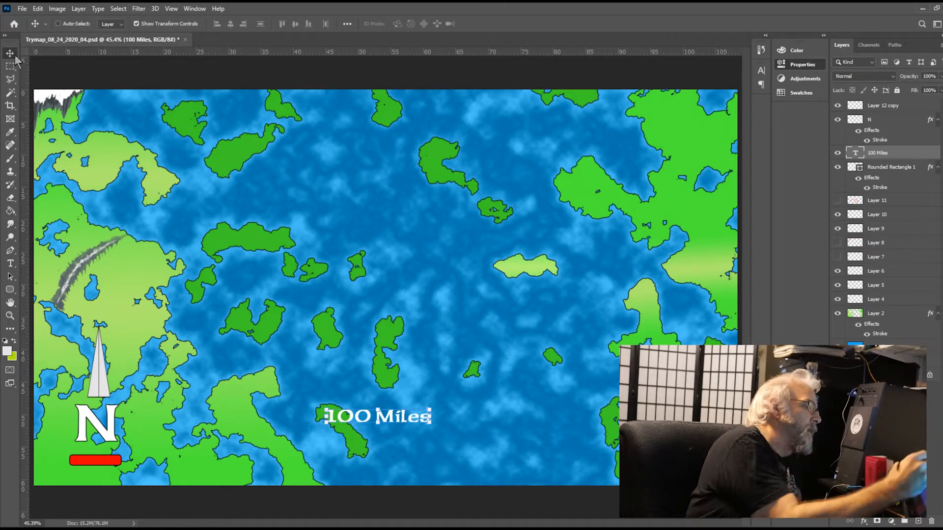
left_click_drag(359, 420, 116, 464)
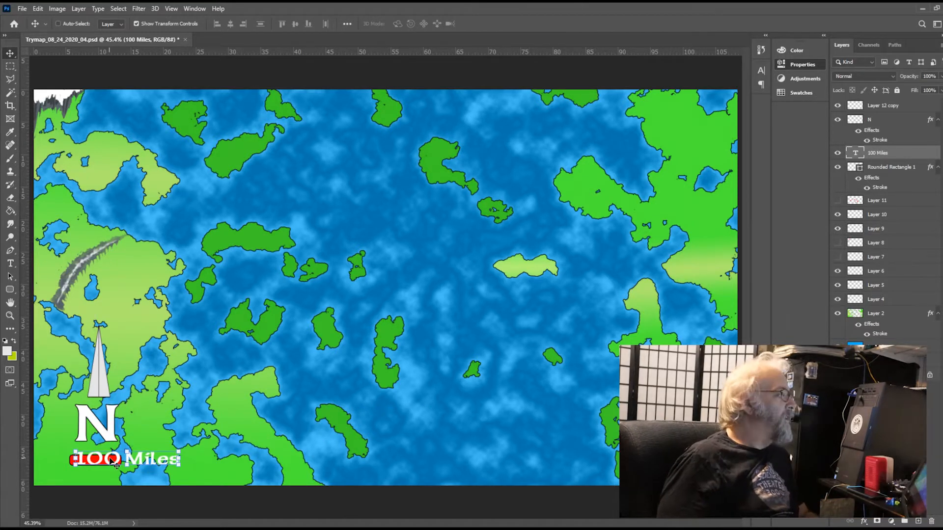
scroll(116, 464, "up", 5)
scroll(111, 460, "up", 2)
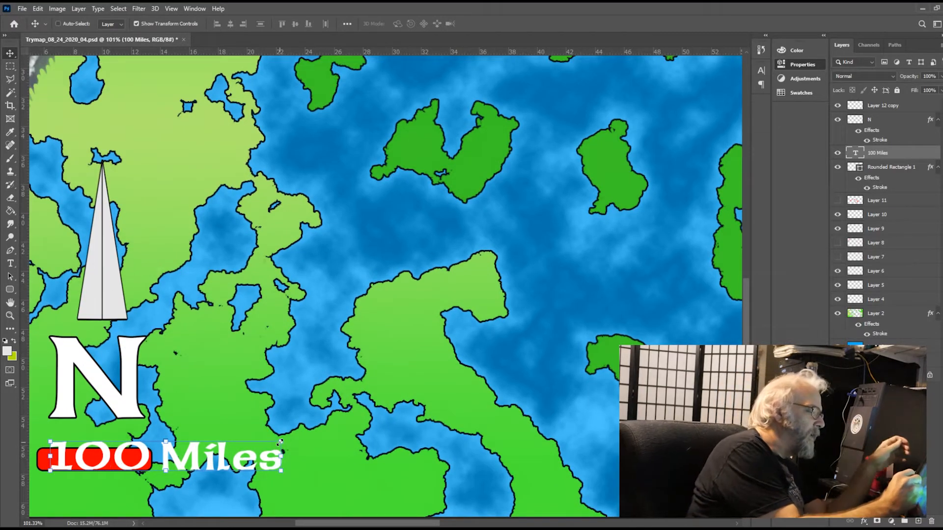
left_click_drag(280, 443, 116, 463)
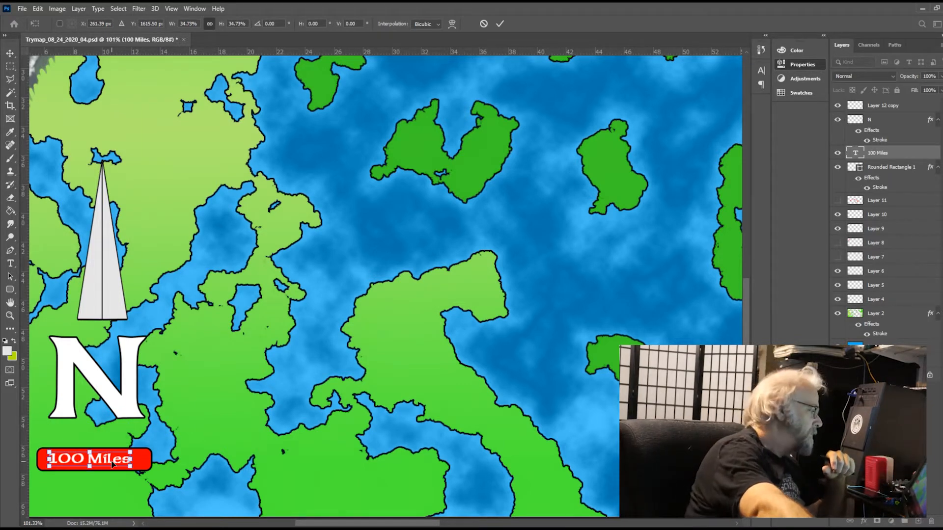
key("Right")
key("Right")
key("Right")
key("Right")
key("Right")
key("Right")
key("Right")
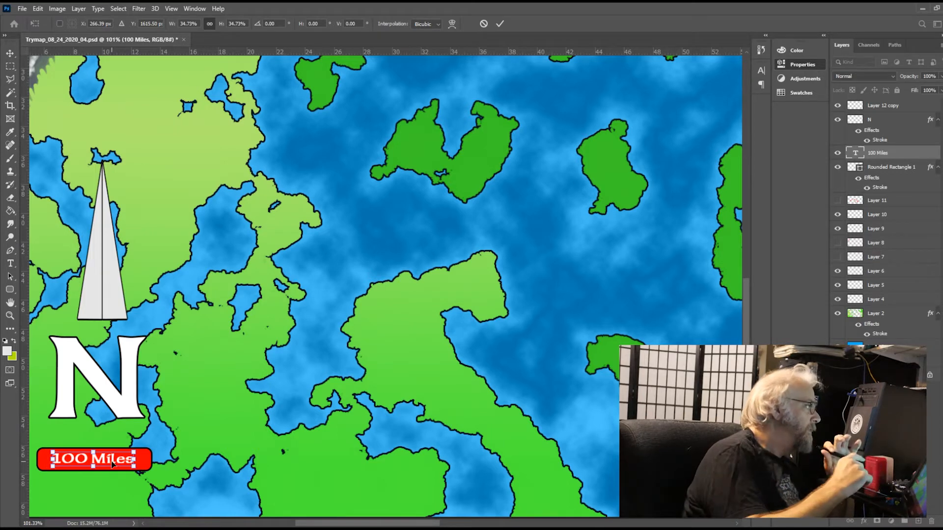
left_click(14, 53)
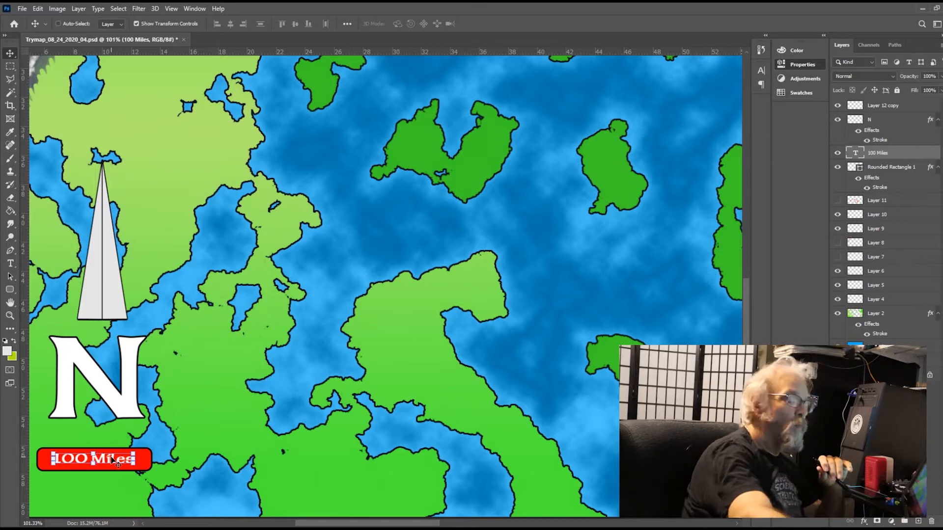
Fine-tune the 100 Miles text to the centre of the red bar and give it a black stroke effect
key("Right")
key("Right")
key("Right")
key("Right")
key("Right")
key("Down")
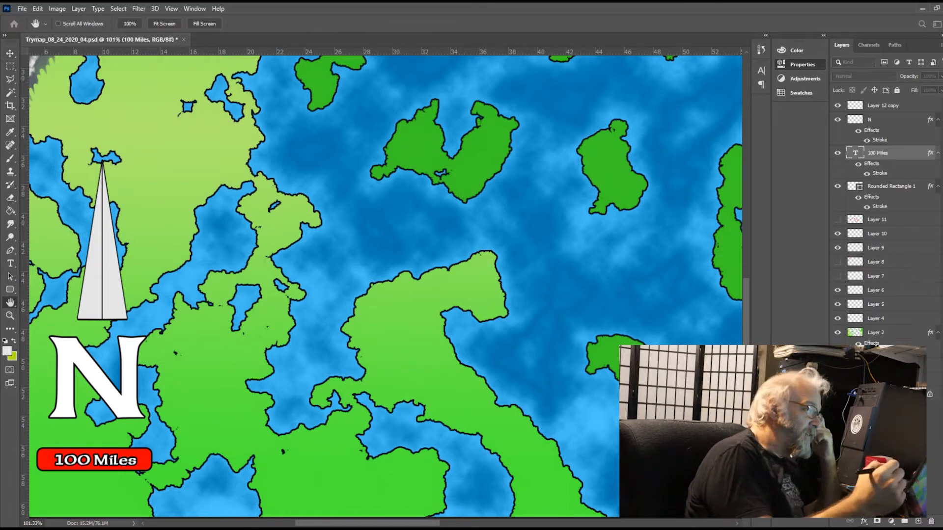
key("Return")
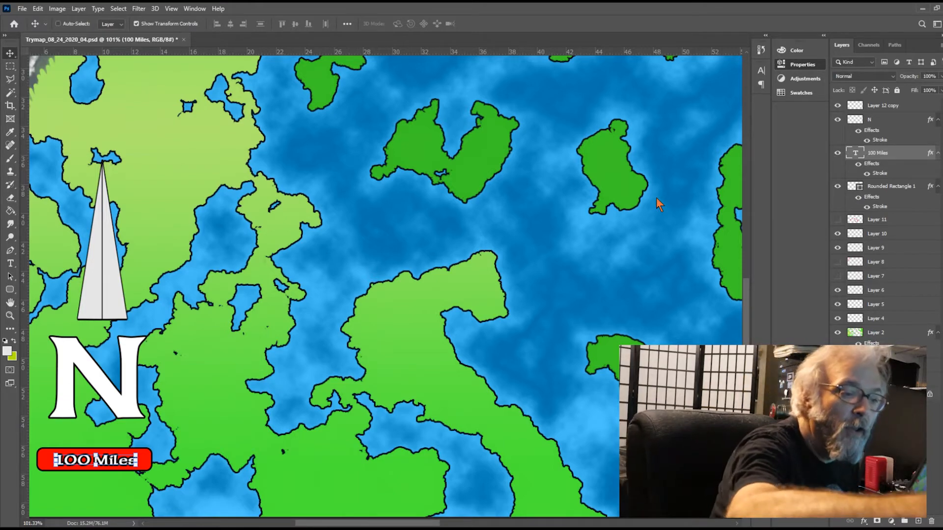
Move the arrow, N, 100 Miles text and red bar layers together into the open water near the map's southern edge
key("ctrl+0")
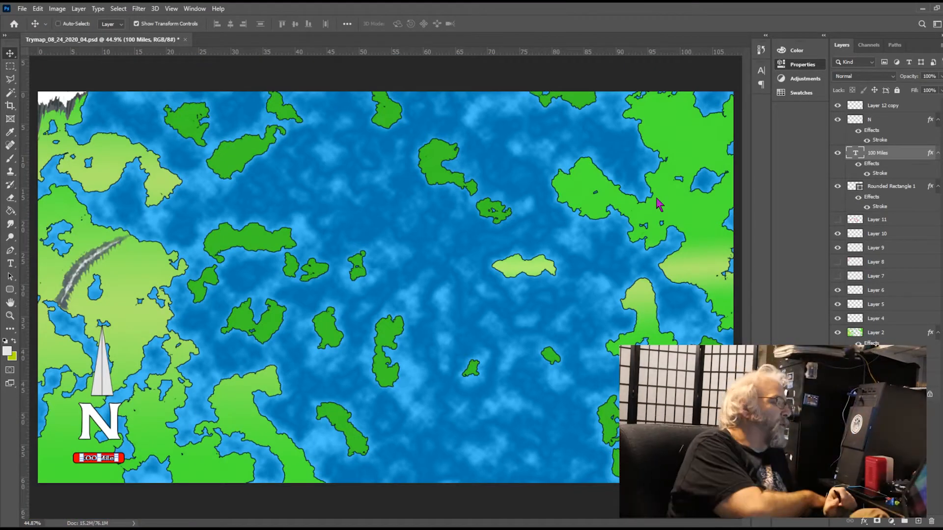
left_click(11, 69)
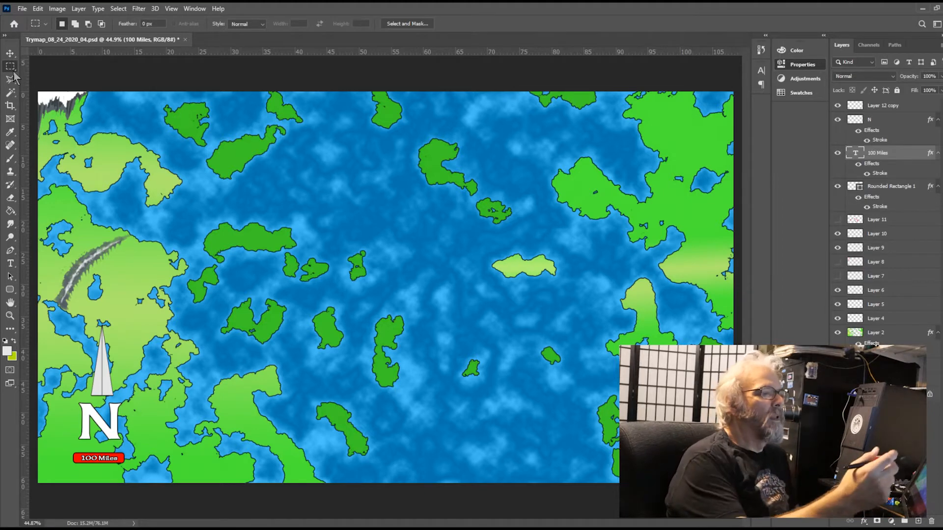
left_click(896, 192)
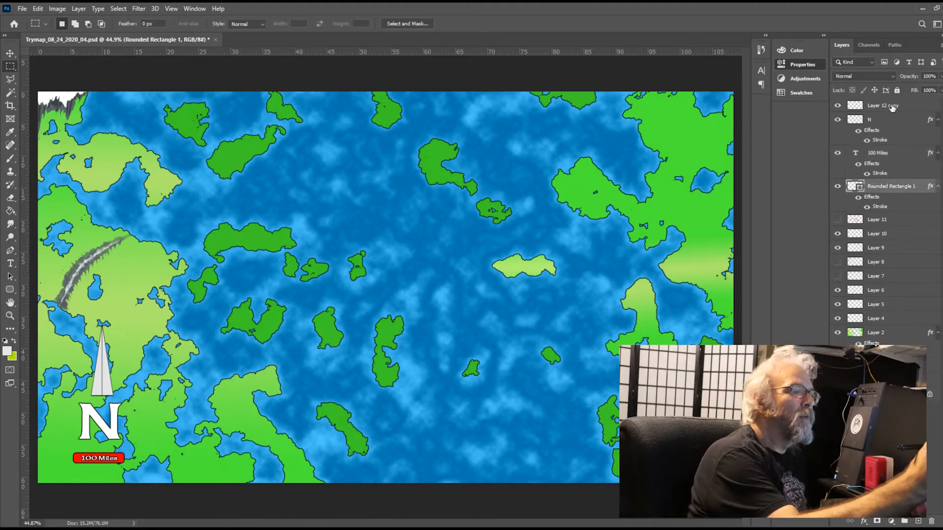
left_click(897, 106, "shift")
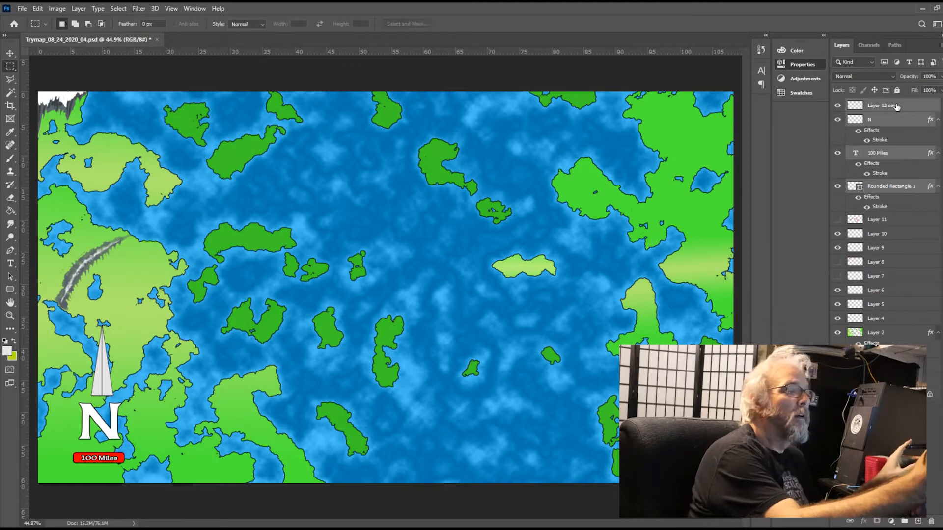
left_click(10, 53)
left_click_drag(105, 393, 515, 399)
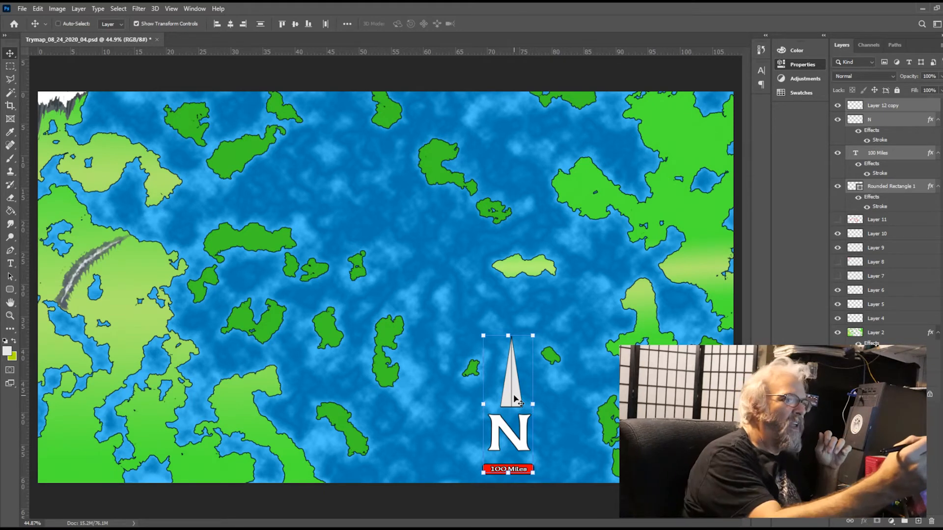
Erase thin river lines from the western land on Layer 2, running from the mountain ridge and small lake to the surrounding water
left_click(884, 432)
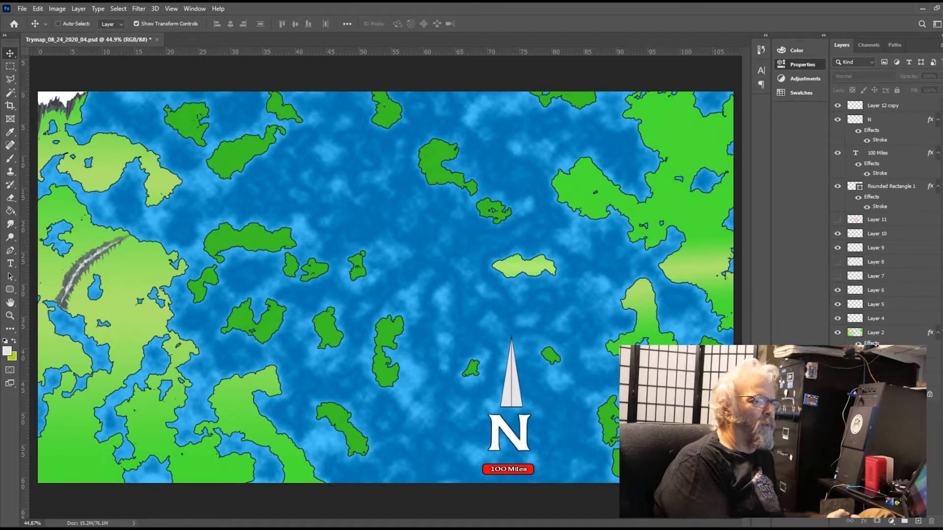
left_click(892, 336)
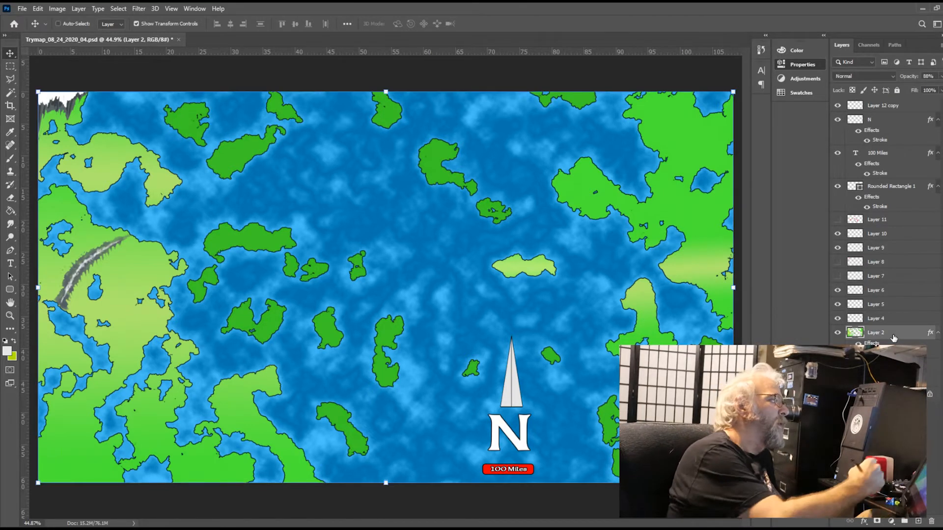
left_click(15, 199)
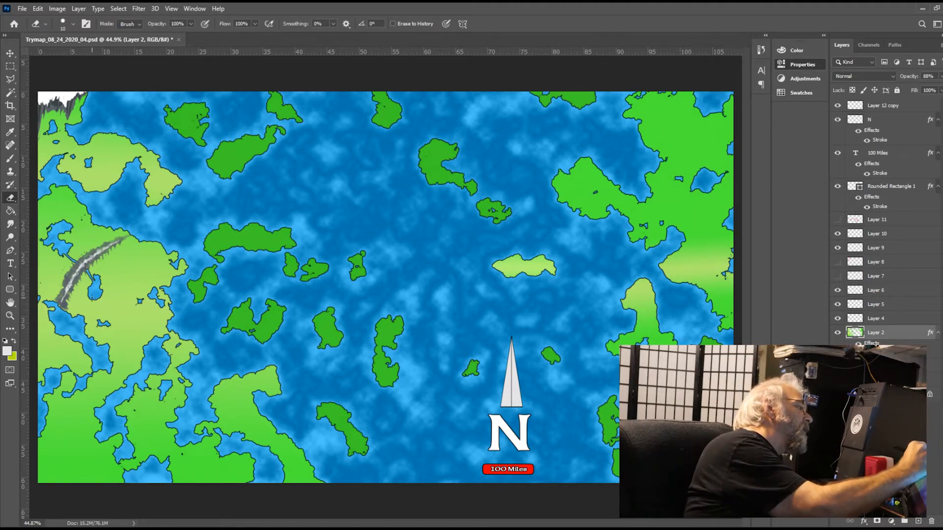
left_click_drag(93, 295, 82, 335)
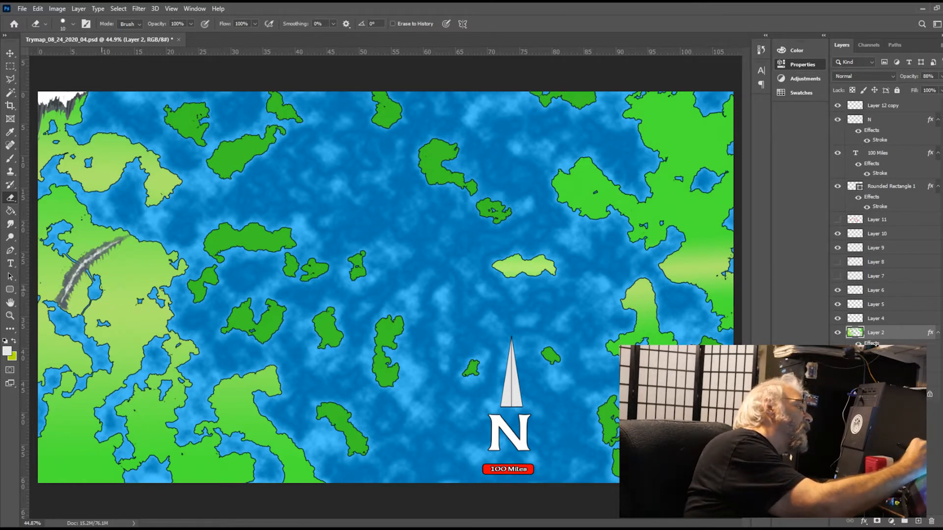
left_click_drag(102, 295, 118, 345)
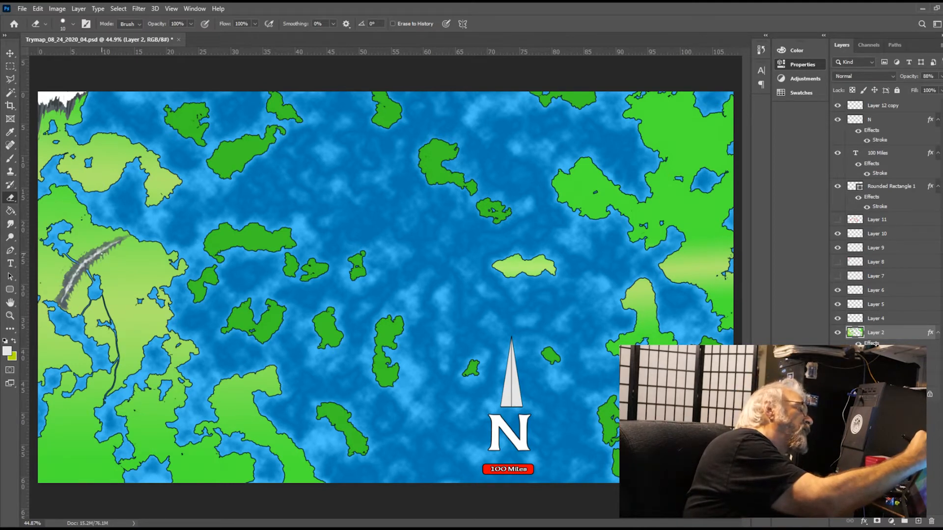
left_click_drag(104, 256, 149, 280)
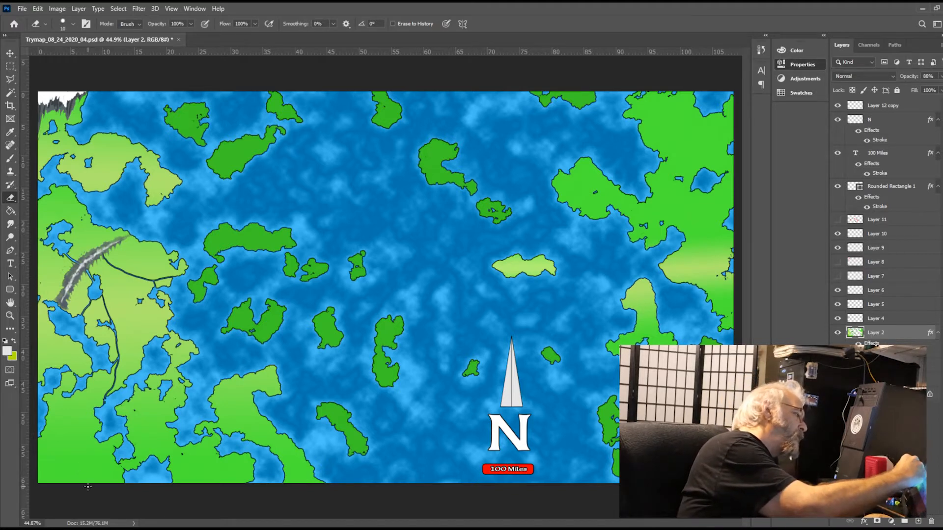
Erase thin branching river lines through the southwestern land on Layer 2, reaching the map's southern edge and nearby inlets
left_click_drag(91, 486, 43, 388)
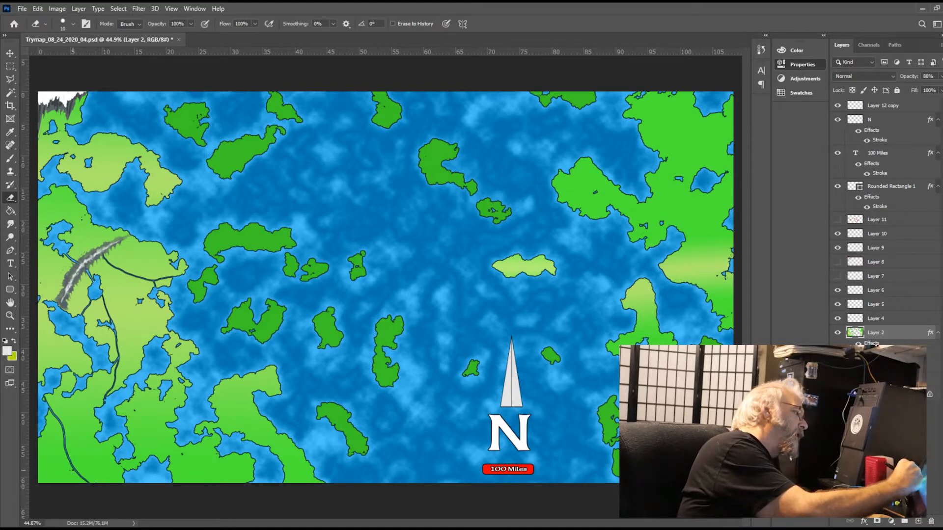
left_click_drag(70, 457, 77, 393)
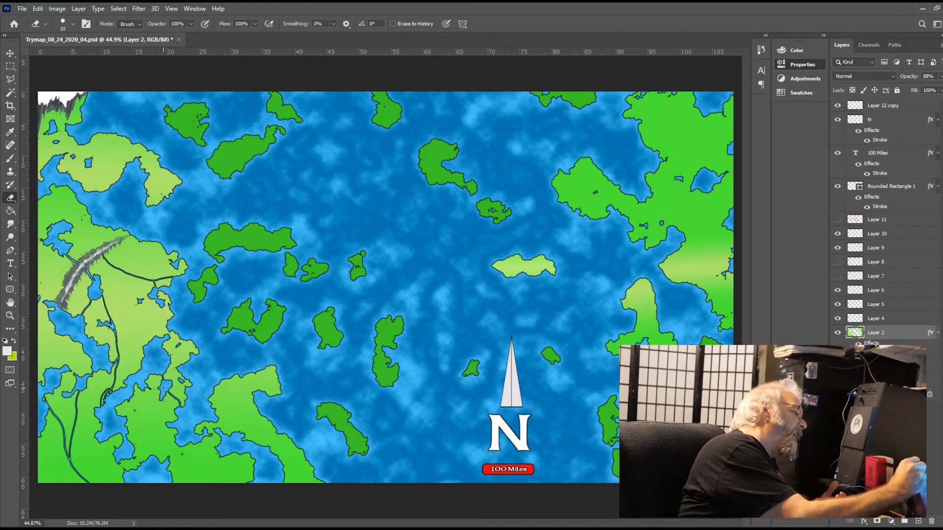
left_click_drag(162, 398, 137, 439)
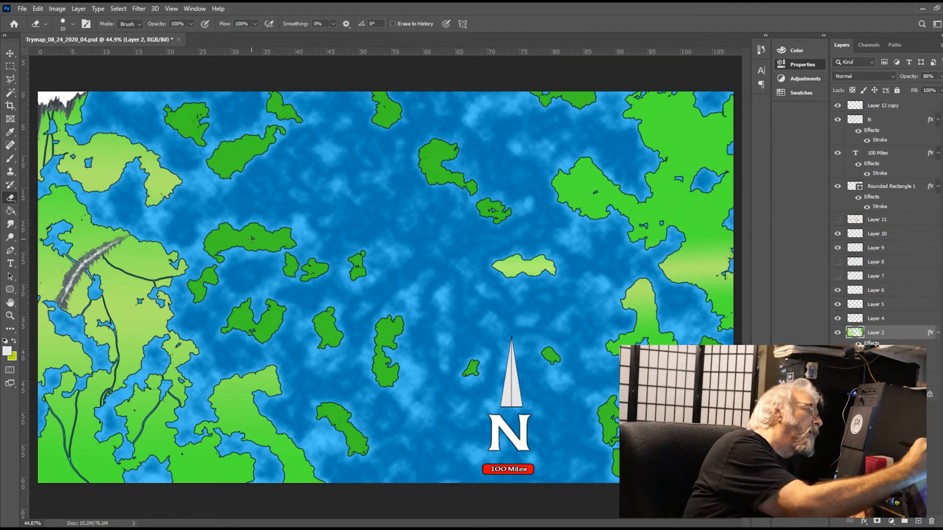
Erase river lines across the west-central islands and a branching river down the southern peninsula to the map's edge
mouse_move(255, 238)
left_mouse_down()
mouse_move(262, 229)
mouse_move(205, 241)
left_mouse_up()
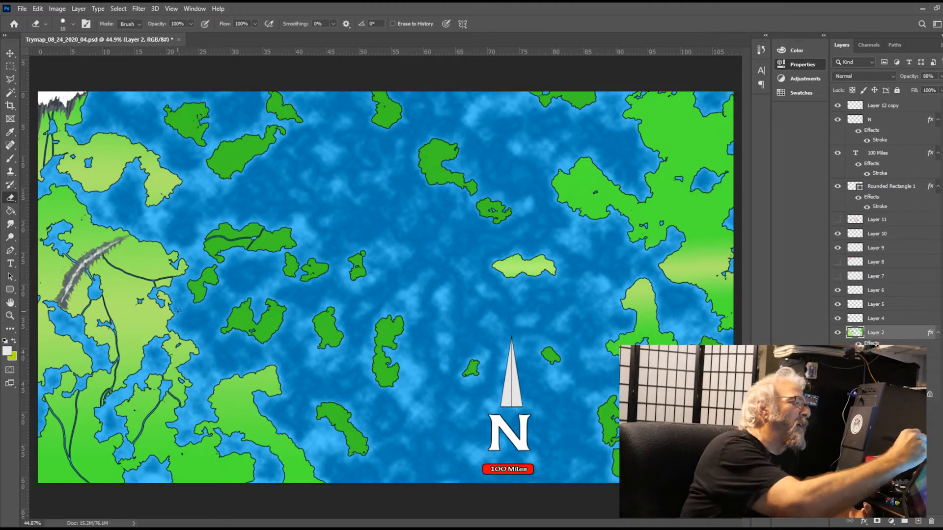
mouse_move(257, 238)
left_mouse_down()
mouse_move(228, 241)
mouse_move(209, 253)
left_mouse_up()
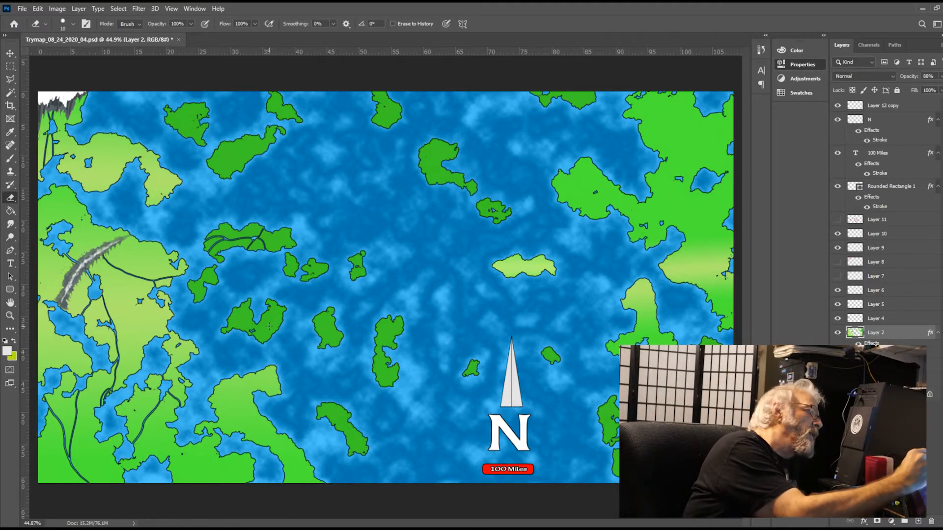
mouse_move(266, 327)
left_mouse_down()
mouse_move(295, 299)
mouse_move(269, 328)
mouse_move(279, 344)
mouse_move(257, 341)
left_mouse_up()
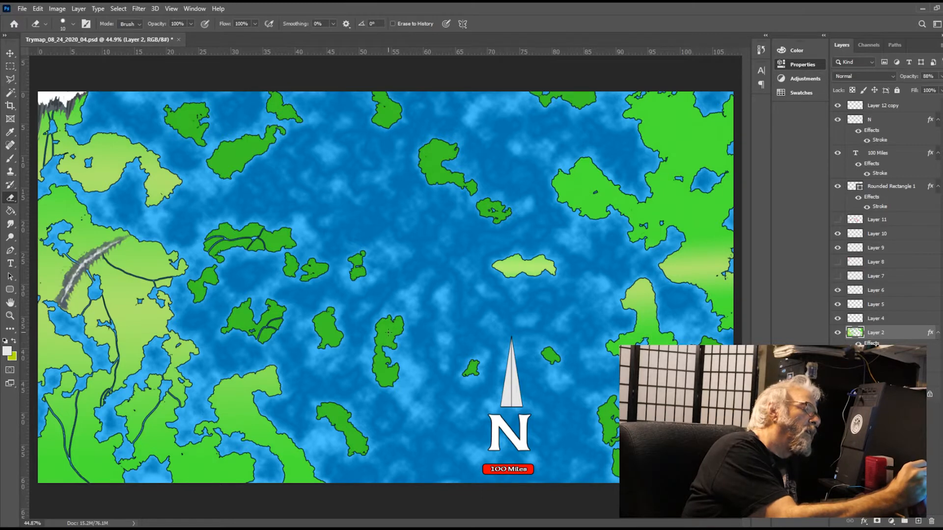
mouse_move(389, 329)
left_mouse_down()
mouse_move(379, 339)
mouse_move(381, 382)
left_mouse_up()
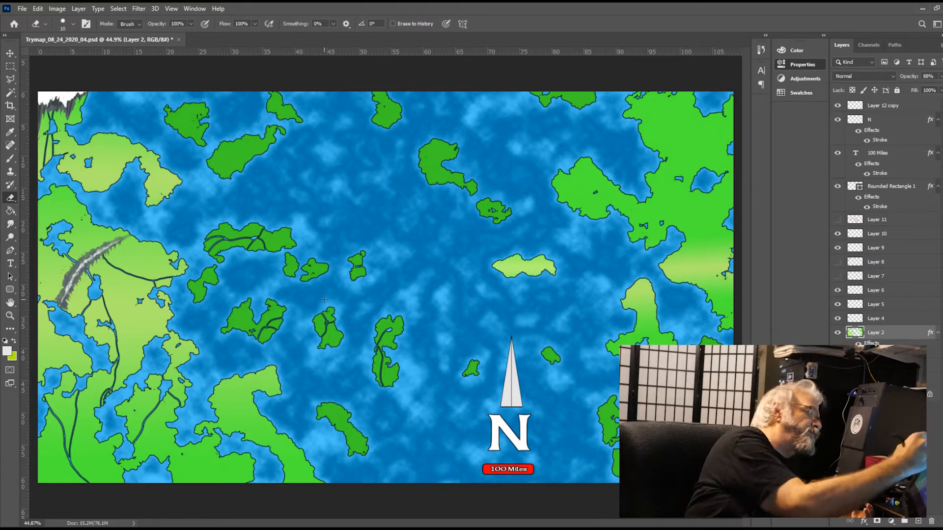
mouse_move(244, 387)
left_mouse_down()
mouse_move(240, 417)
mouse_move(268, 441)
left_mouse_up()
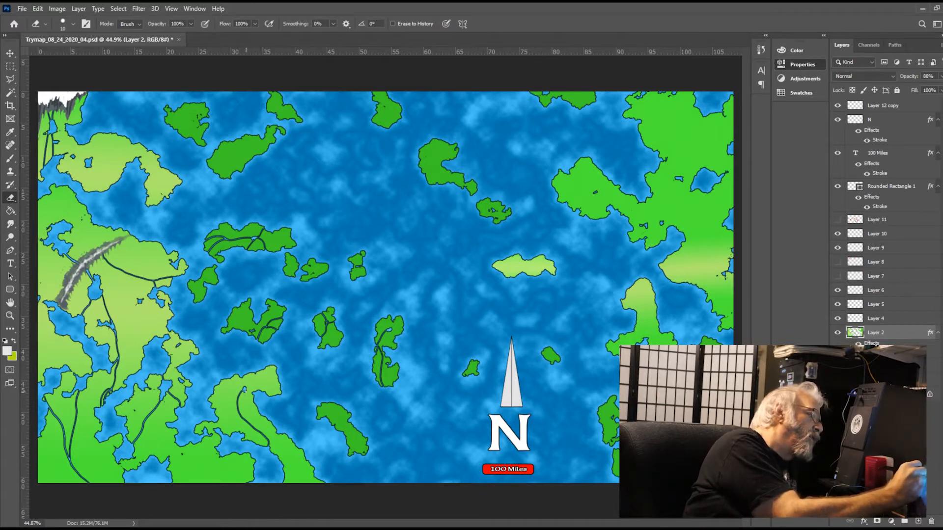
mouse_move(254, 422)
left_mouse_down()
mouse_move(304, 469)
mouse_move(307, 482)
mouse_move(292, 484)
left_mouse_up()
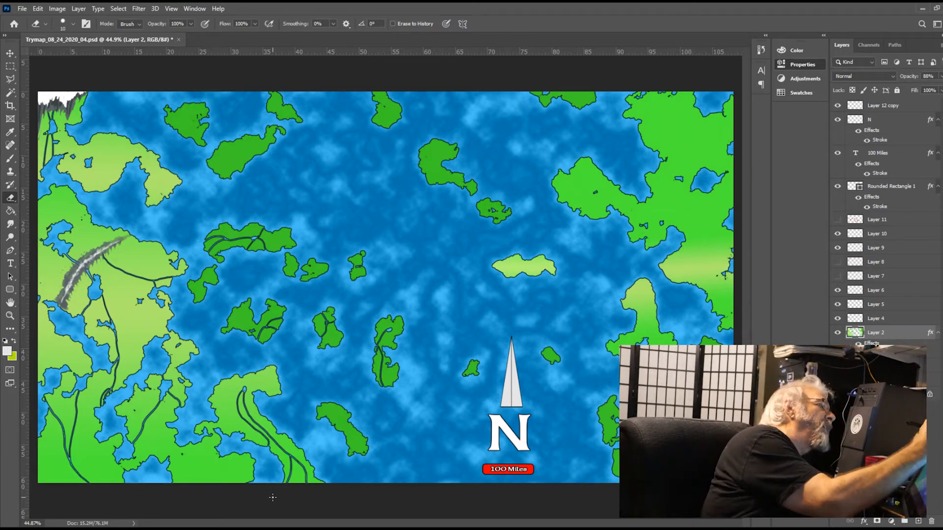
Erase short rivers from the interiors of the northern islands out to their coasts
left_click_drag(187, 123, 186, 137)
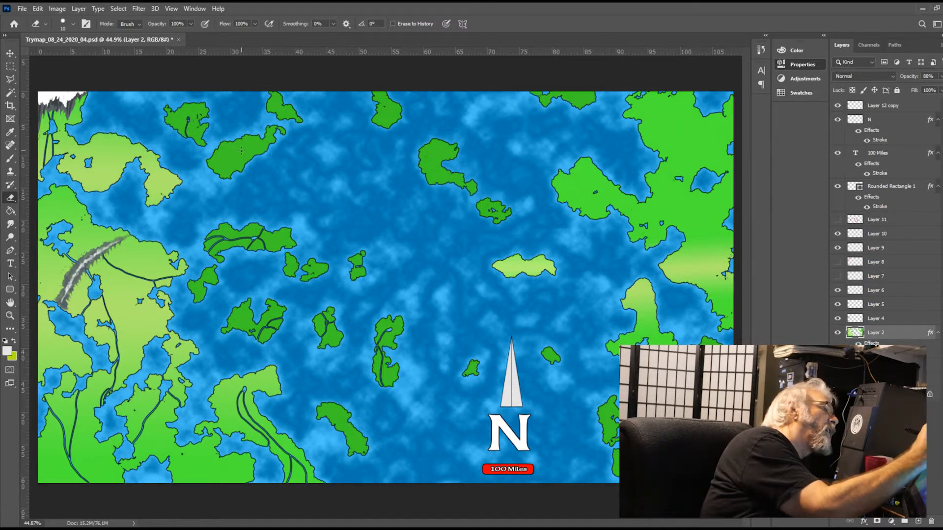
left_click_drag(241, 151, 234, 164)
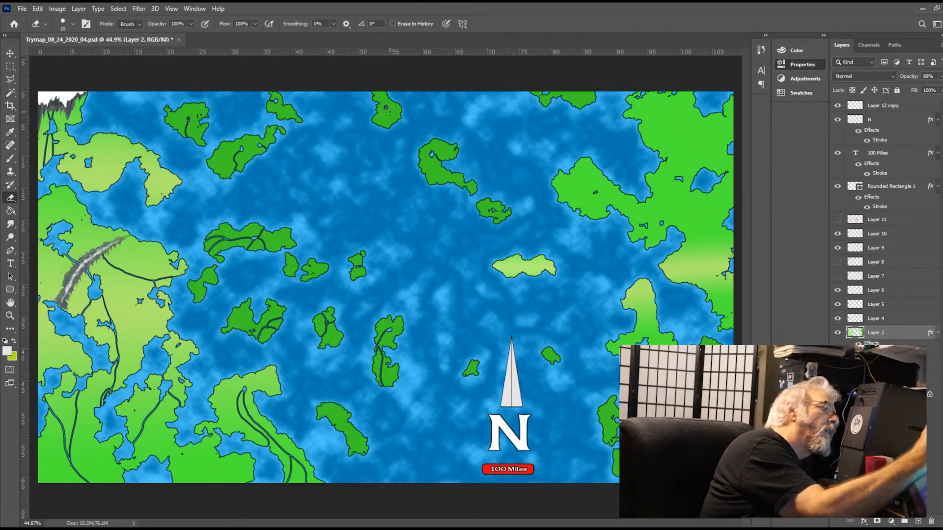
left_click_drag(387, 108, 394, 118)
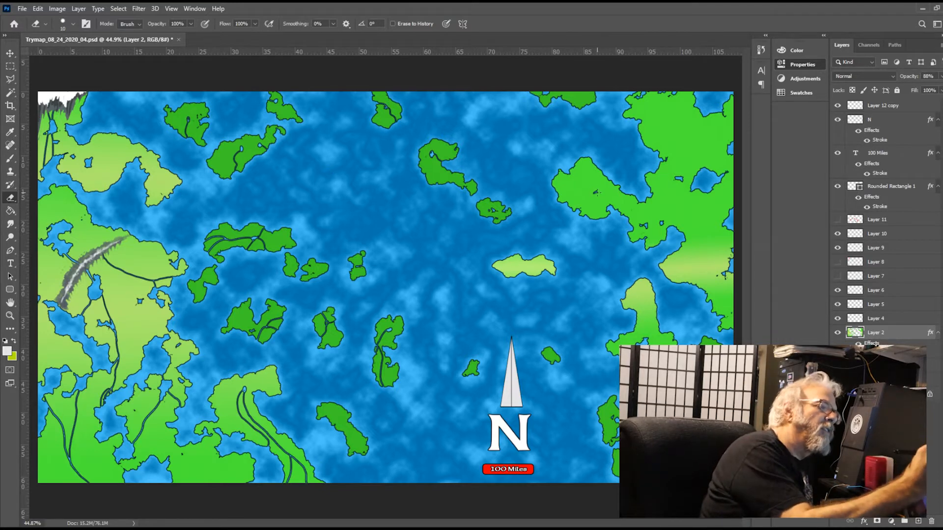
Erase river lines through the northeastern land, linking the small lake to the southern coast and the map's northern edge
left_click_drag(596, 194, 594, 217)
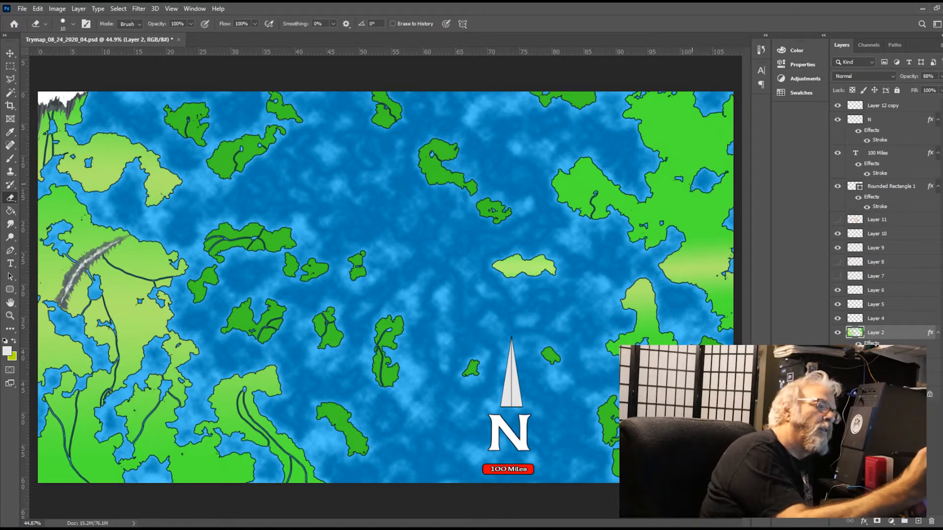
mouse_move(688, 194)
left_mouse_down()
mouse_move(661, 224)
mouse_move(662, 240)
mouse_move(629, 238)
left_mouse_up()
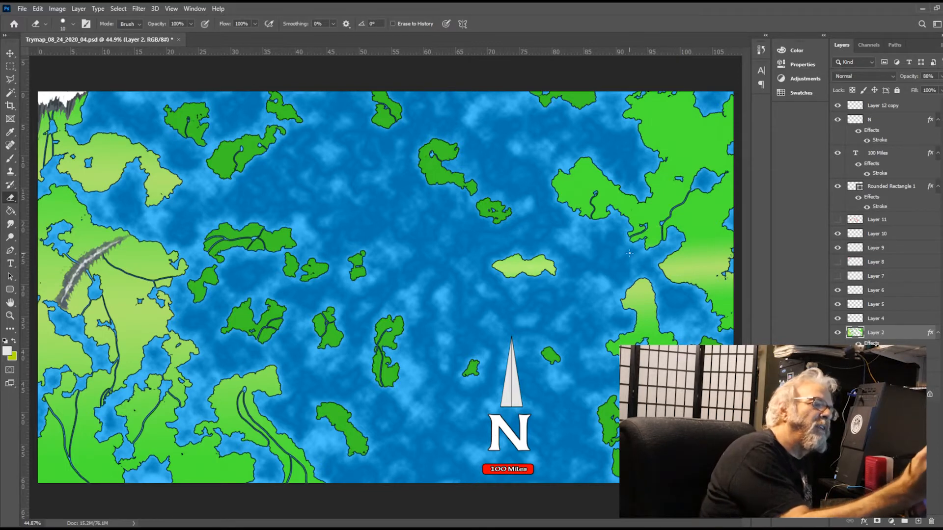
left_click_drag(679, 178, 653, 190)
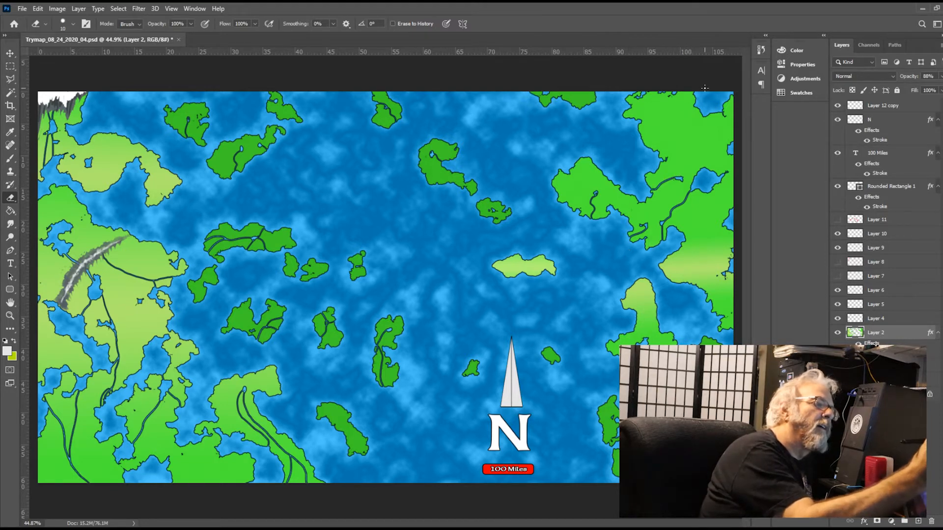
mouse_move(705, 169)
left_mouse_down()
mouse_move(681, 142)
mouse_move(672, 98)
left_mouse_up()
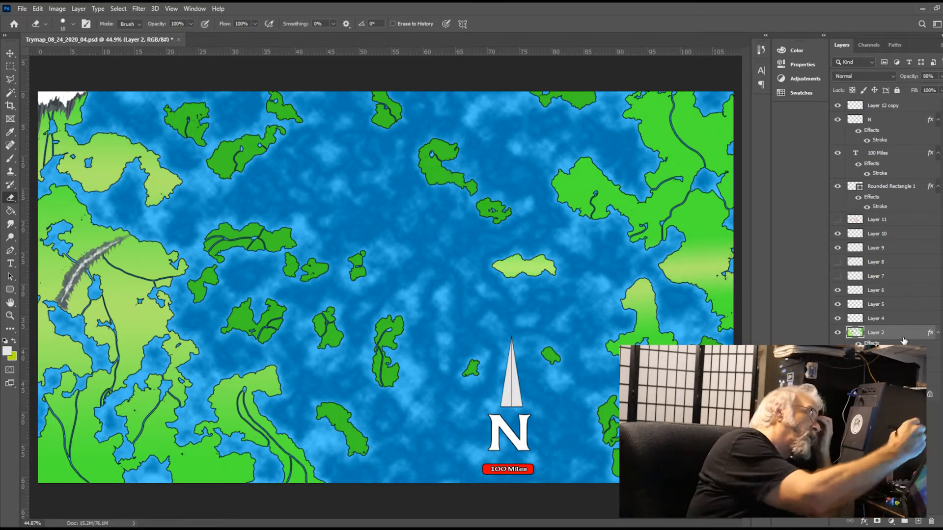
Add a new layer above Layer 2 and sample a sandy yellow for the brush at 23% opacity and 28% flow
left_click(11, 95)
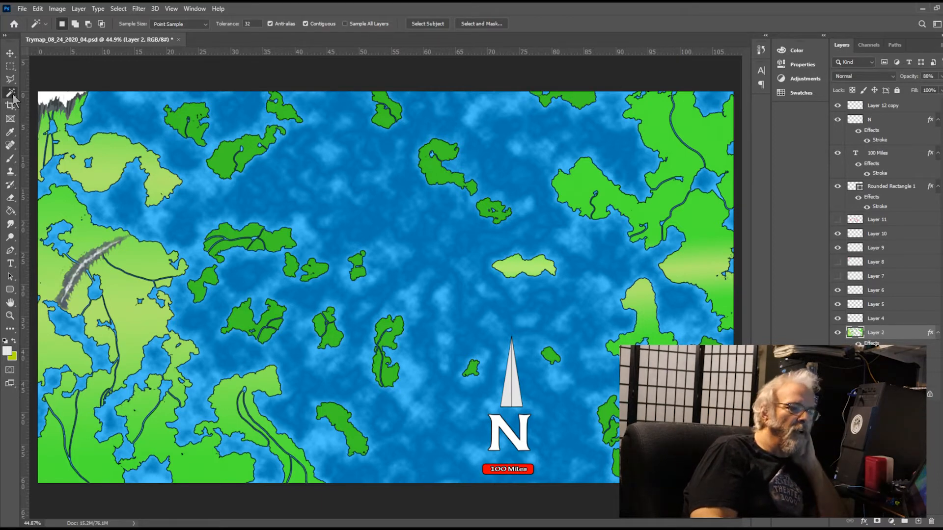
left_click(919, 521)
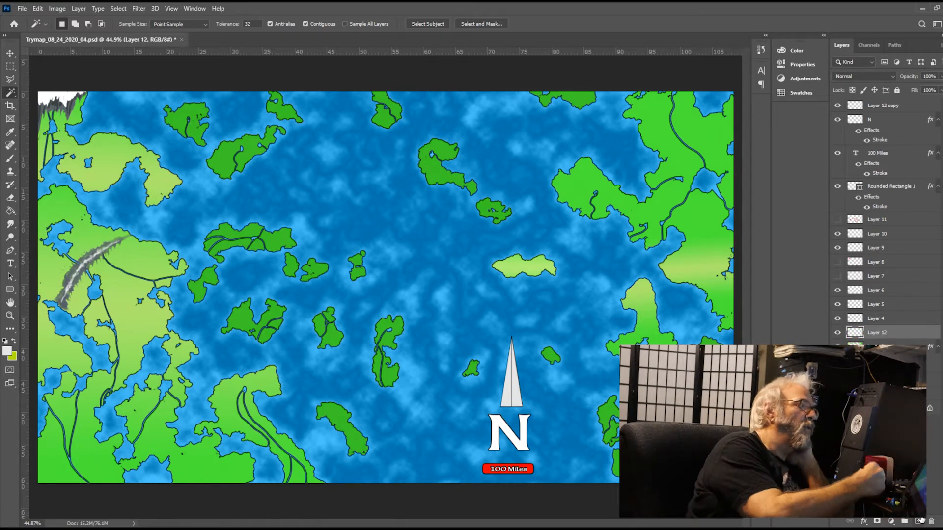
key("i")
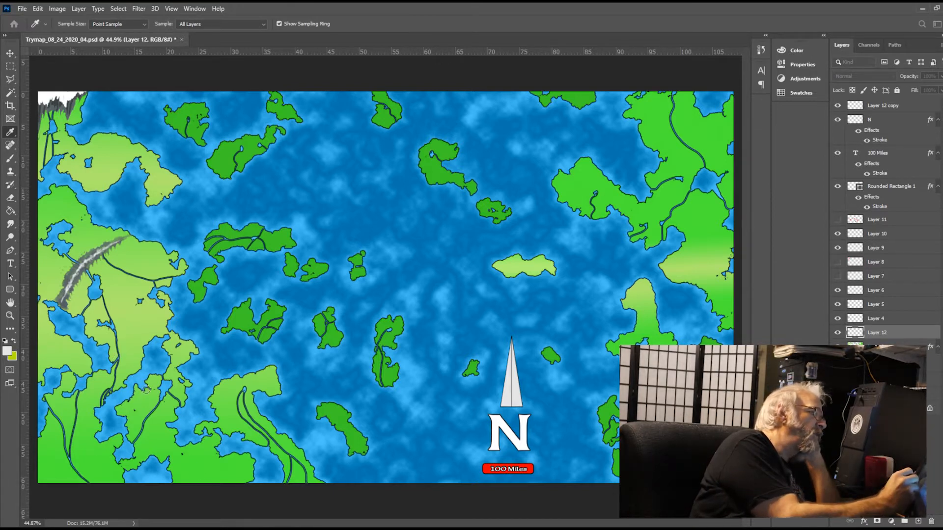
key("w")
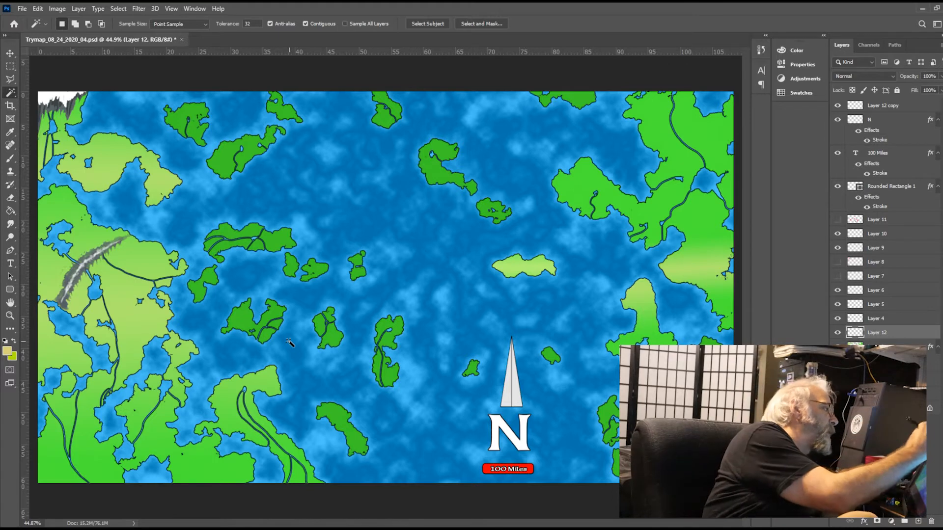
left_click(12, 159)
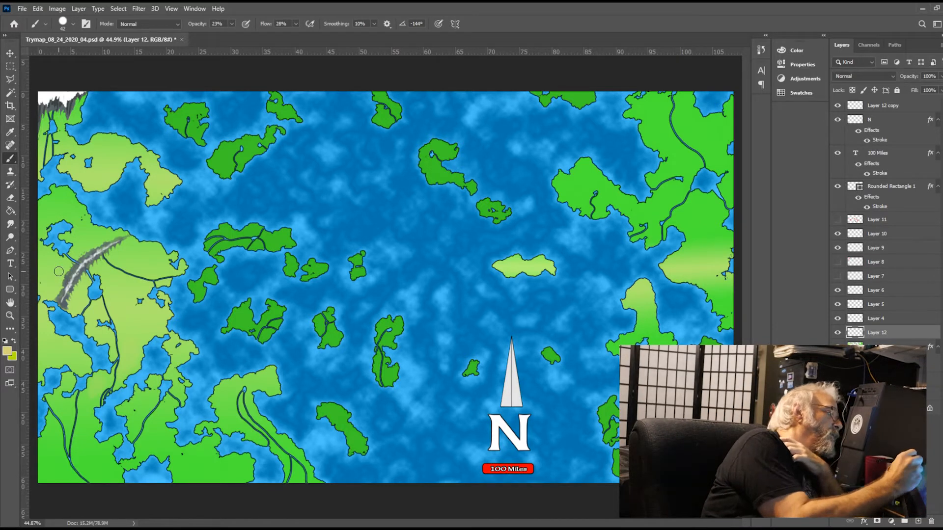
key("i")
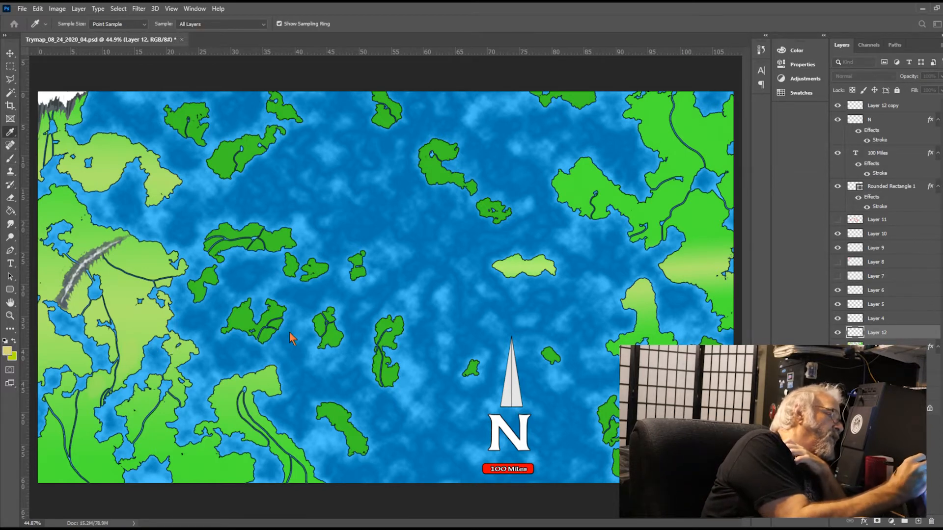
key("b")
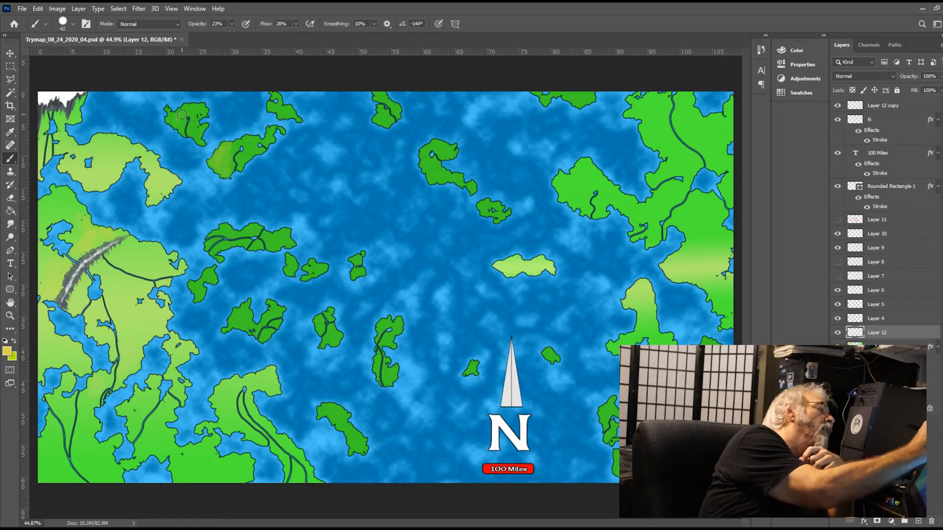
Brush soft yellow shading onto the two northwestern islands and the long island south of them
left_click_drag(182, 115, 185, 111)
mouse_move(225, 150)
left_mouse_down()
mouse_move(208, 162)
mouse_move(221, 164)
mouse_move(231, 143)
mouse_move(223, 157)
left_mouse_up()
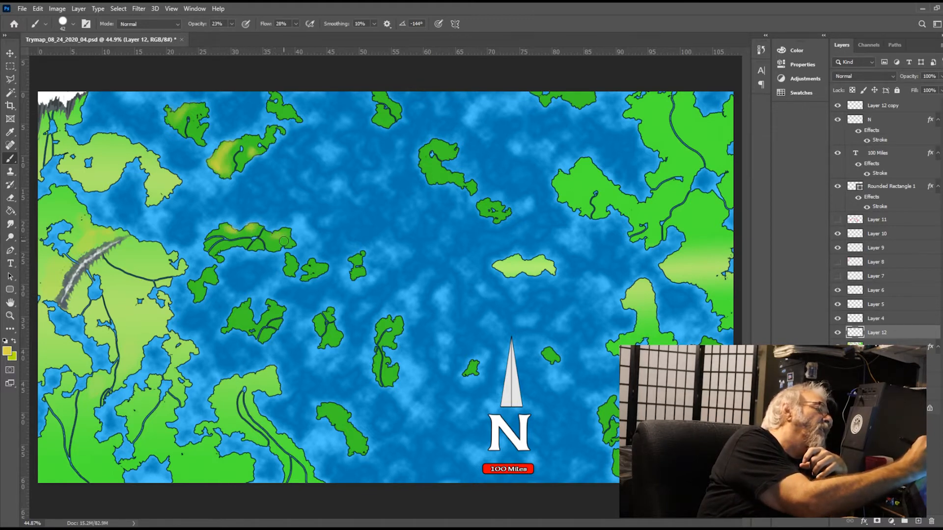
mouse_move(276, 237)
left_mouse_down()
mouse_move(288, 236)
mouse_move(273, 232)
mouse_move(278, 239)
left_mouse_up()
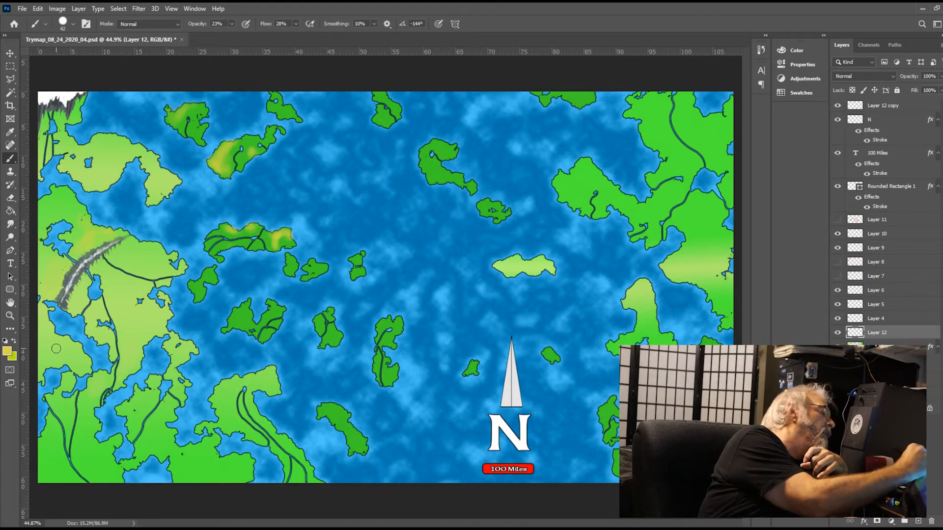
Brush yellow highlights over the cluster of small islands in the west-central sea
mouse_move(236, 310)
left_mouse_down()
mouse_move(228, 328)
mouse_move(247, 314)
mouse_move(243, 325)
left_mouse_up()
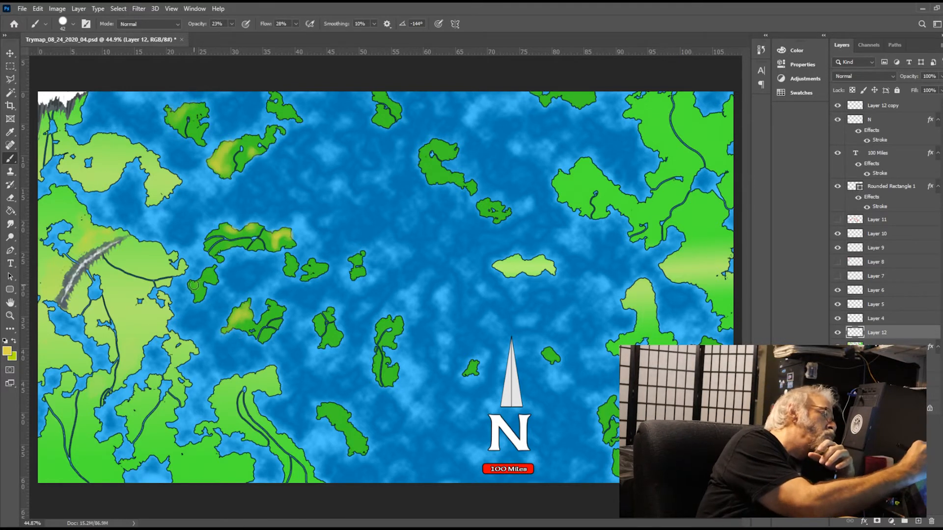
left_click_drag(199, 290, 202, 282)
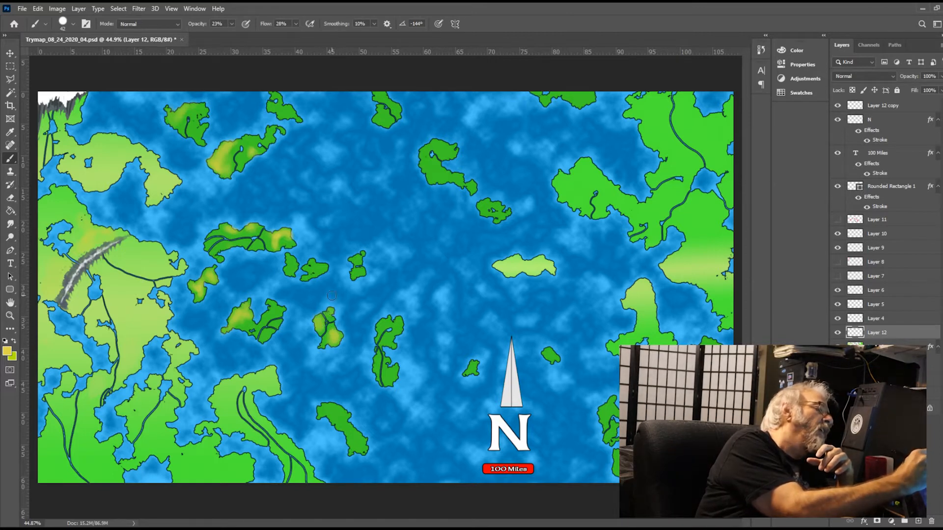
mouse_move(313, 278)
left_mouse_down()
mouse_move(305, 278)
mouse_move(312, 263)
mouse_move(323, 266)
left_mouse_up()
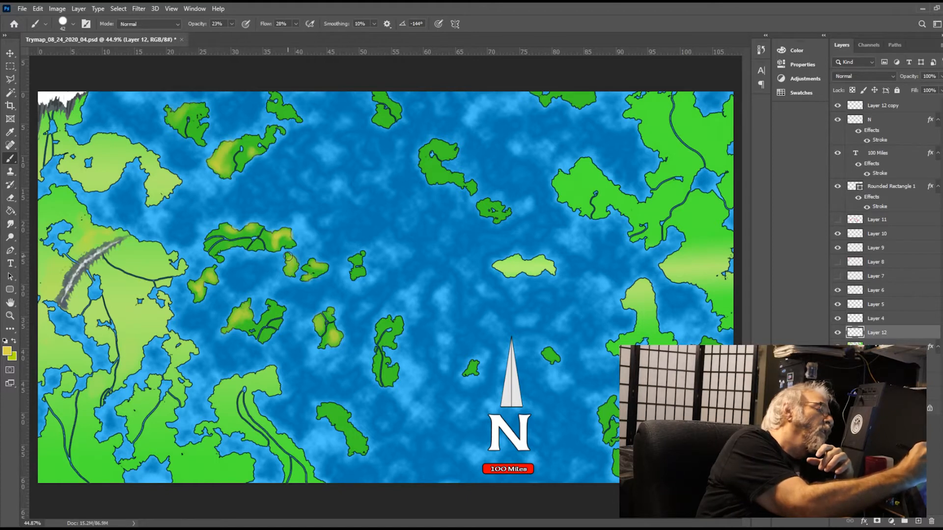
left_click_drag(289, 257, 297, 272)
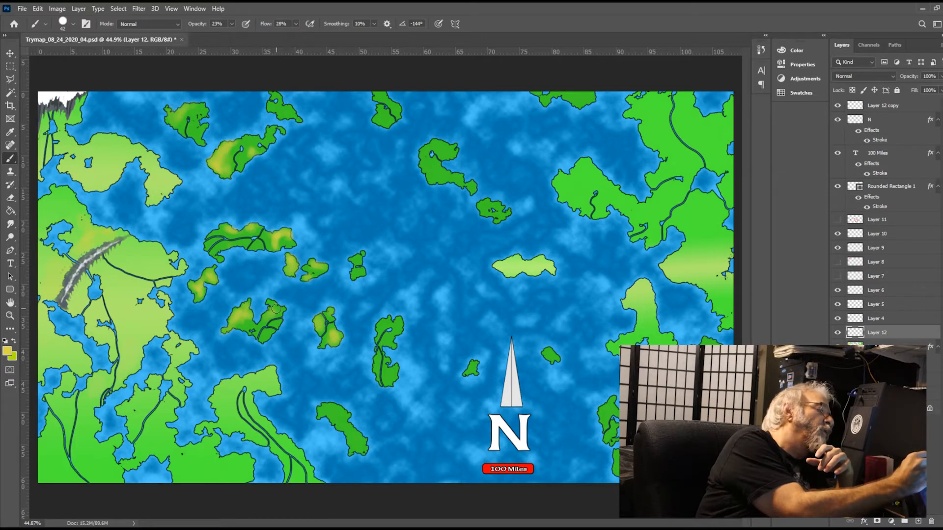
mouse_move(360, 270)
left_mouse_down()
mouse_move(356, 257)
mouse_move(355, 278)
mouse_move(360, 255)
mouse_move(356, 276)
left_mouse_up()
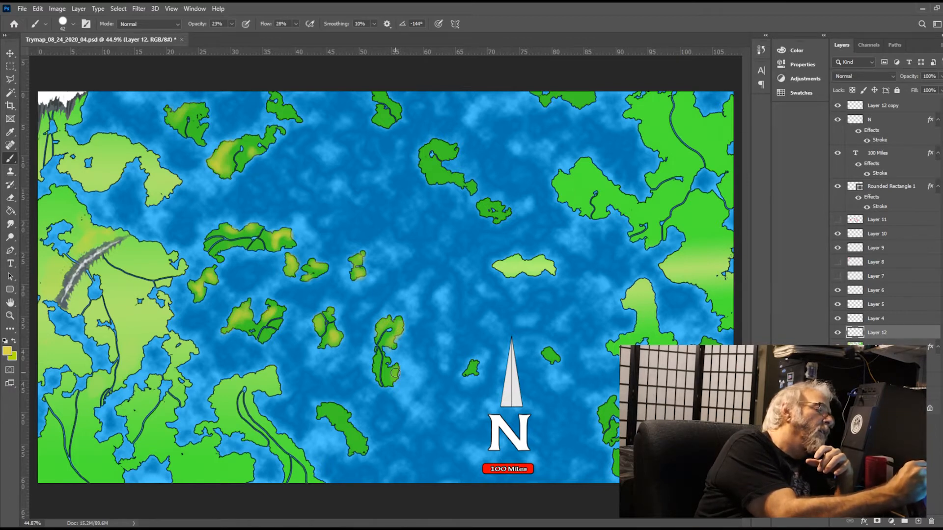
Shade the tall south-central island, the hook-shaped northern island and the northeastern coastline with soft yellow strokes
left_click_drag(395, 373, 397, 377)
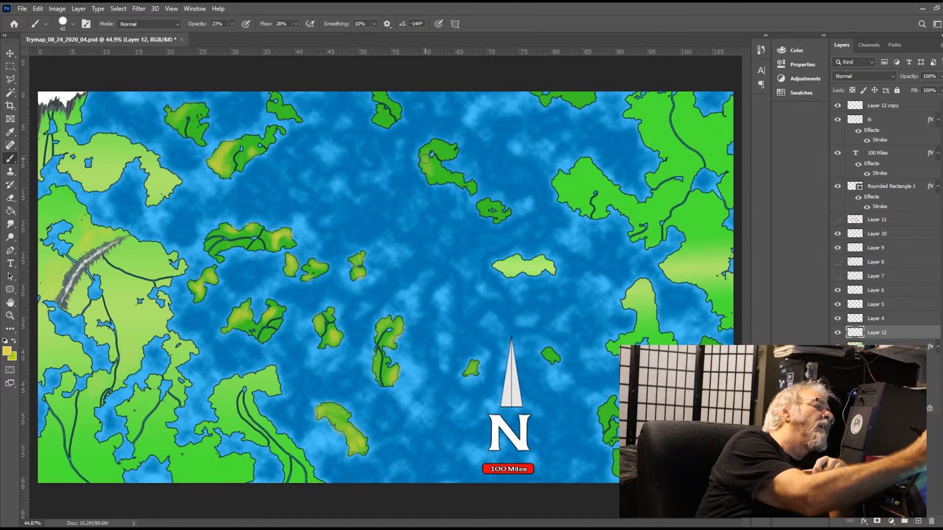
left_click_drag(438, 179, 463, 184)
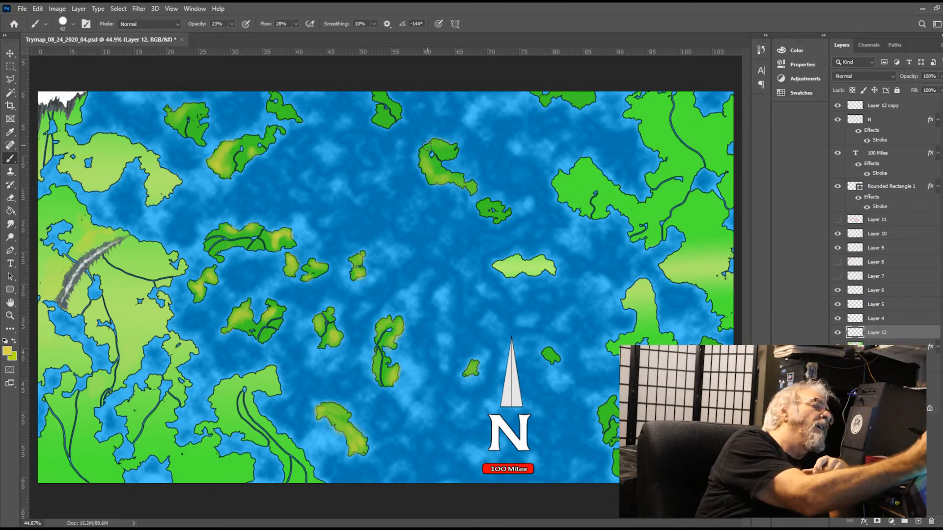
left_click_drag(448, 142, 453, 148)
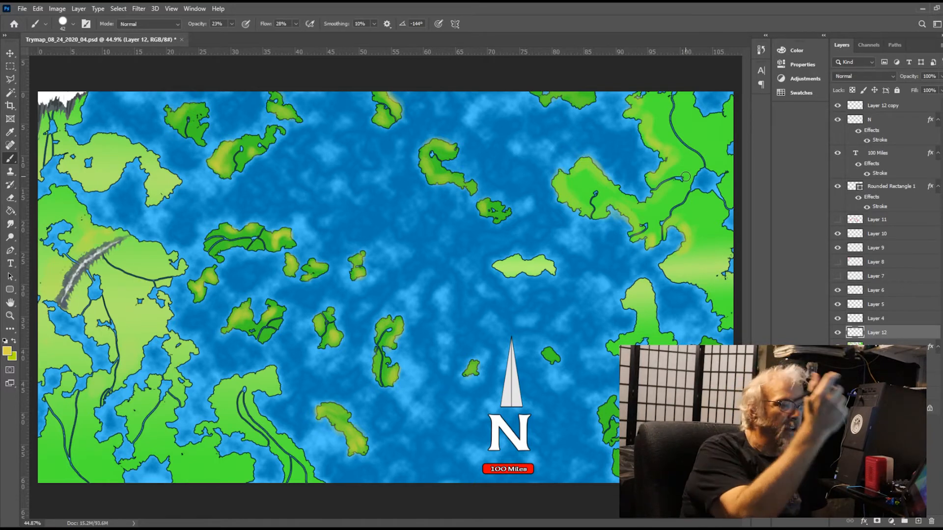
Make Layer 4, which holds the mountains, active and sample the dark grey of the western mountain range for the brush
left_click(838, 319)
left_click(838, 318)
left_click(903, 319)
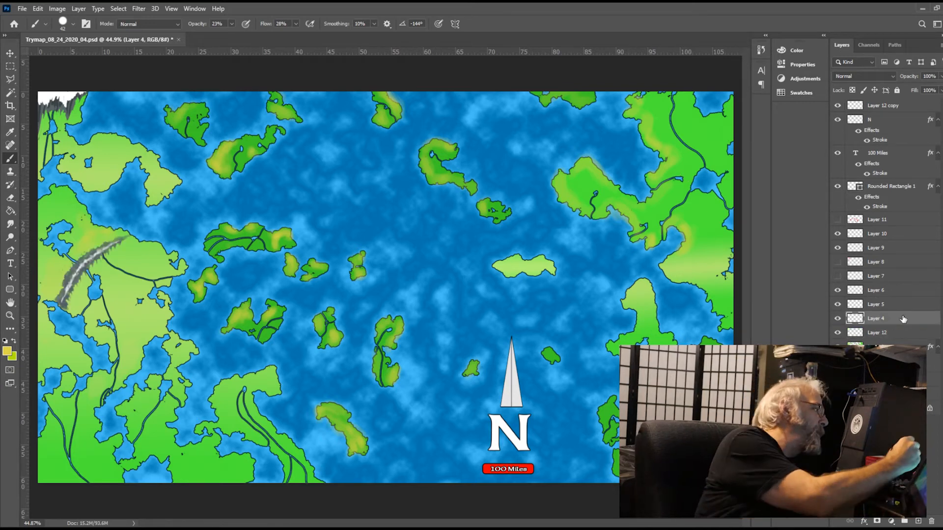
key("i")
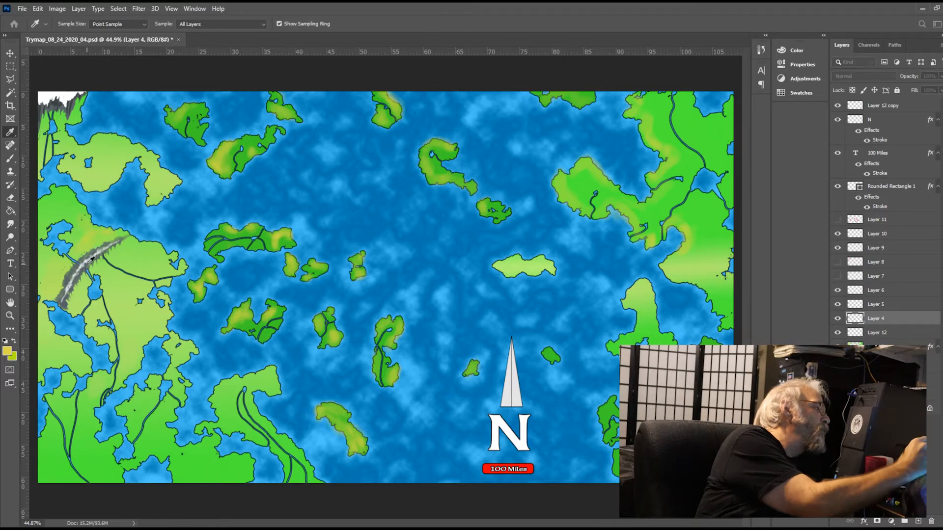
left_click(79, 264)
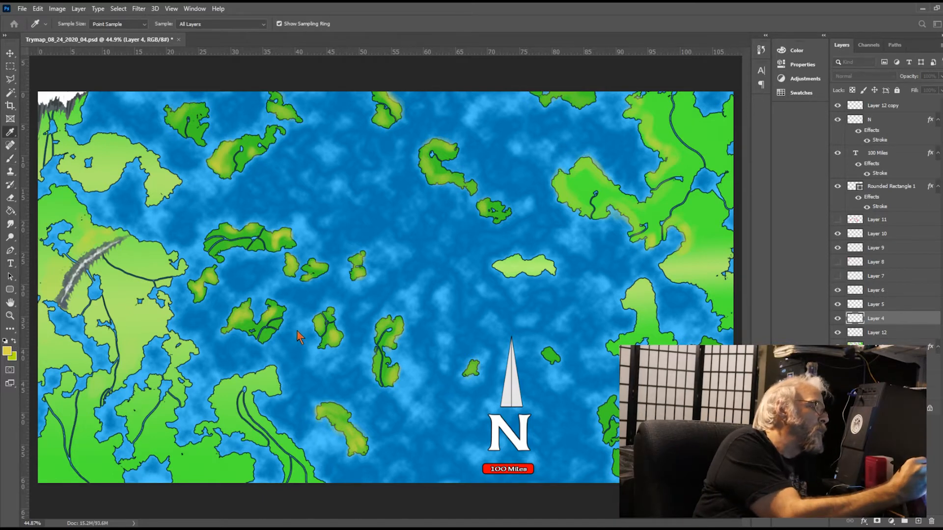
key("b")
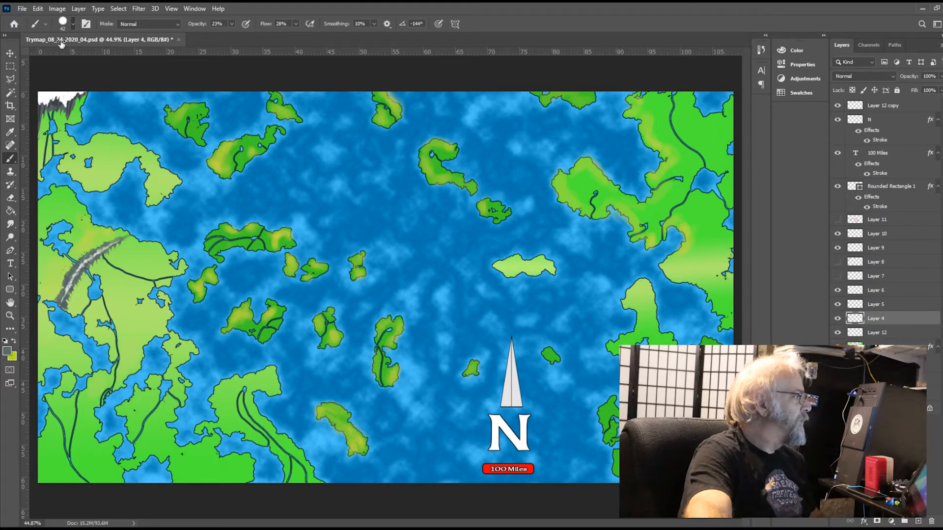
Set the brush to 10 px with 100% opacity and 100% flow
key("bracketleft")
key("bracketleft")
key("bracketleft")
key("bracketleft")
key("bracketleft")
key("bracketleft")
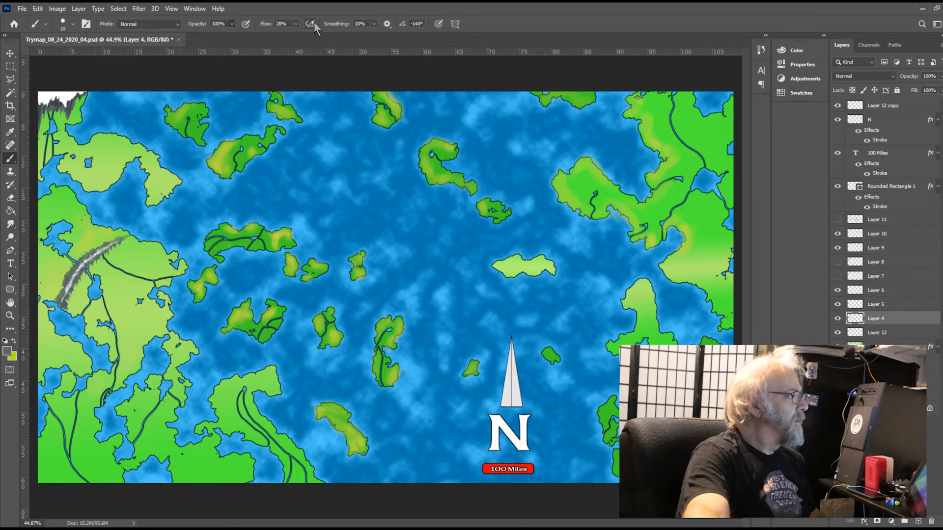
left_click(291, 23)
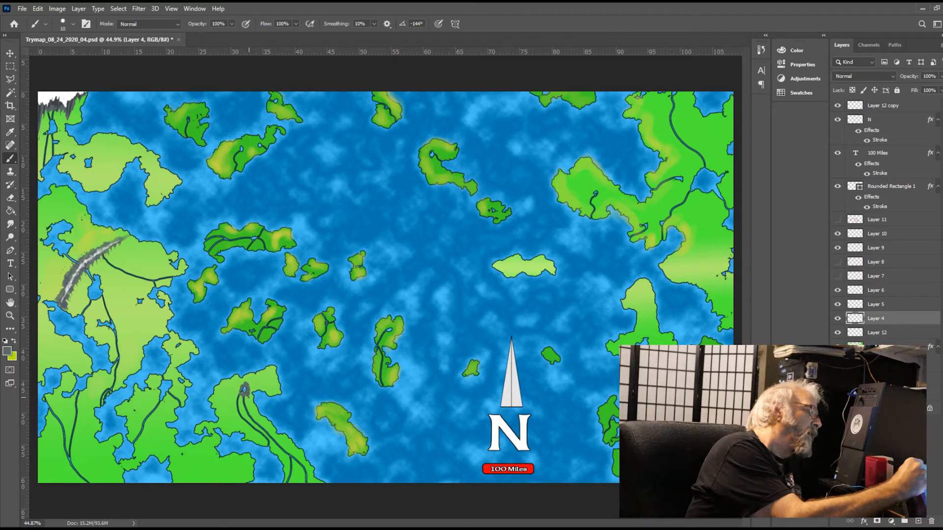
Paint grey mountain patches at the southwestern peninsula's river source and down the western mainland east of the existing range
left_click_drag(248, 385, 241, 385)
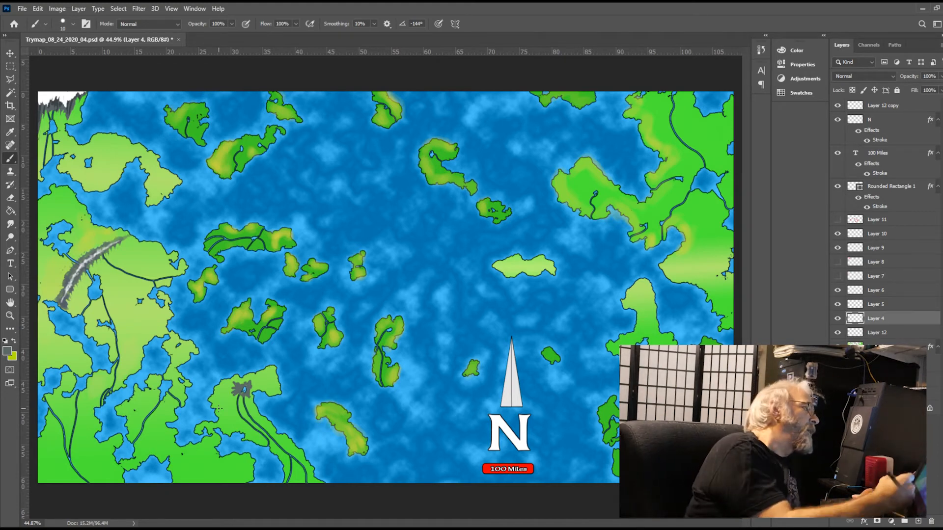
mouse_move(113, 287)
left_mouse_down()
mouse_move(109, 295)
mouse_move(129, 298)
mouse_move(124, 314)
left_mouse_up()
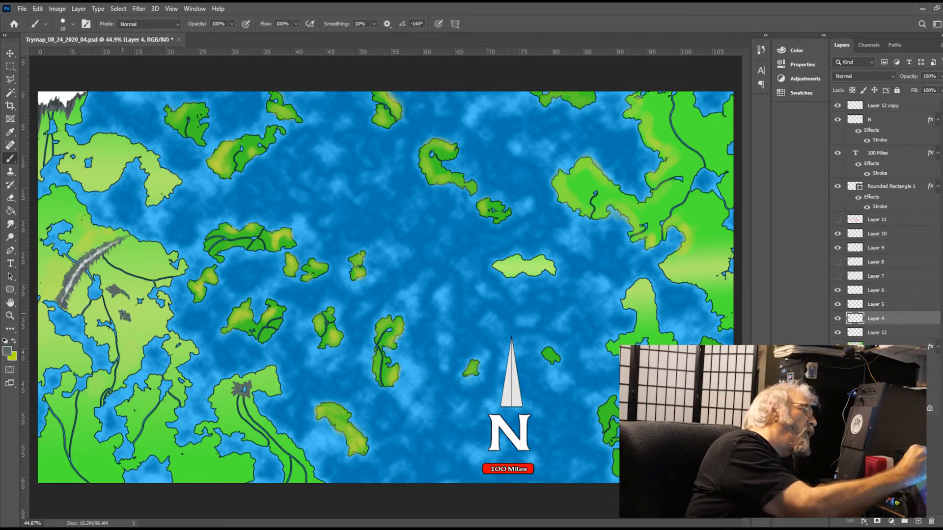
left_click_drag(123, 314, 137, 334)
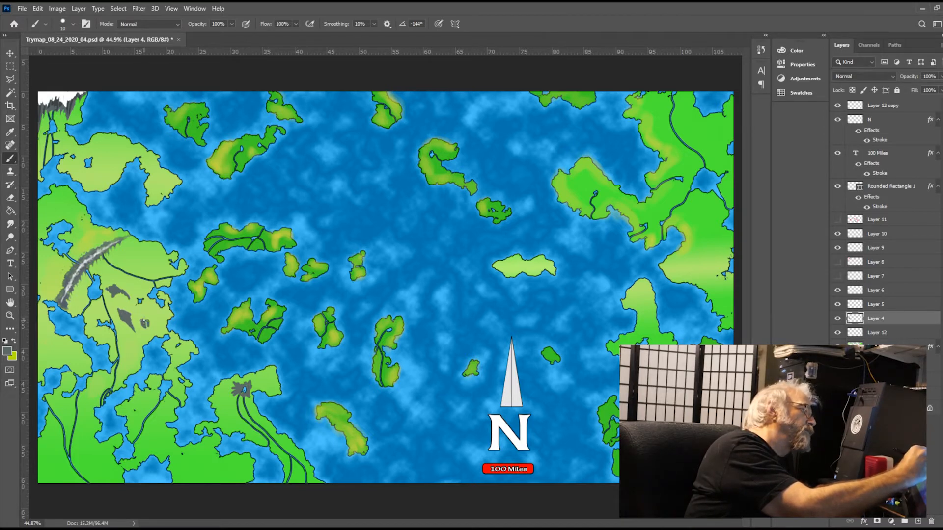
left_click_drag(136, 315, 143, 320)
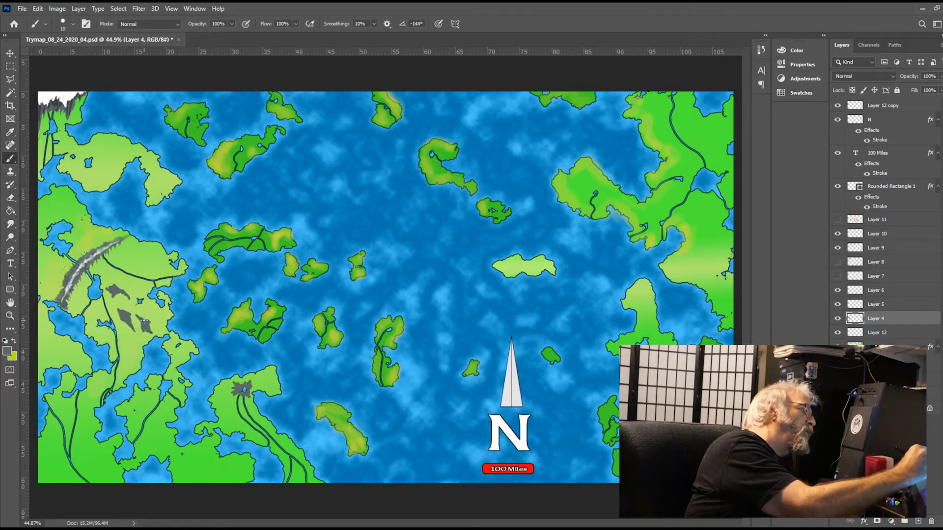
left_click_drag(134, 358, 138, 346)
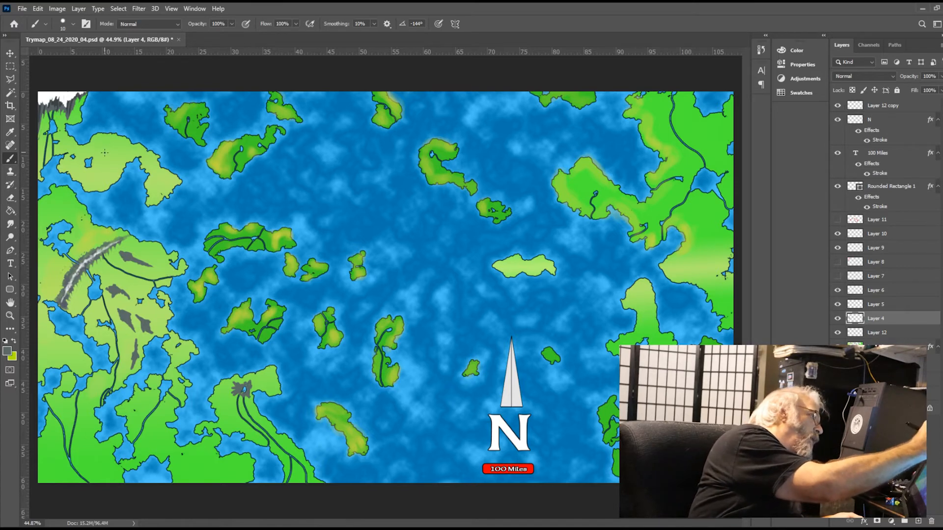
Paint grey mountains on both arms of the northwestern peninsula and a small range at the map's southwestern edge
left_click_drag(95, 182, 113, 160)
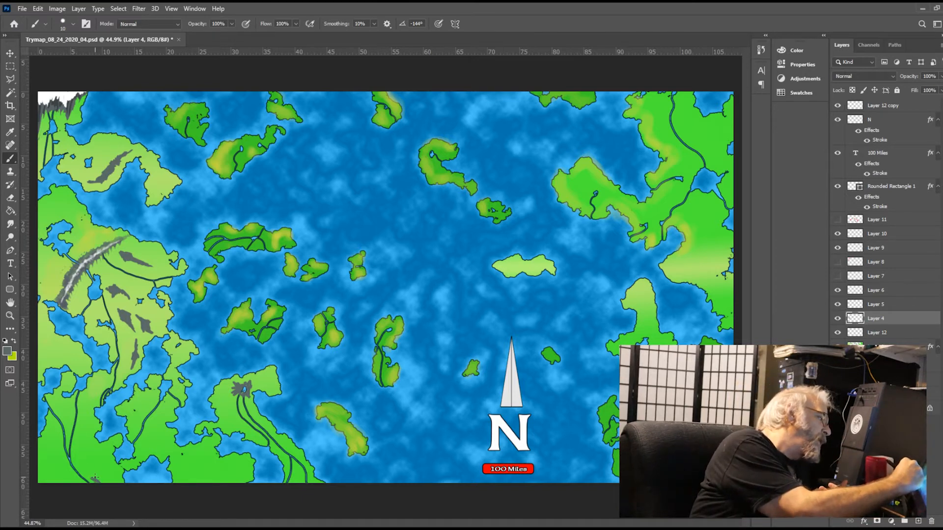
left_click_drag(83, 466, 95, 477)
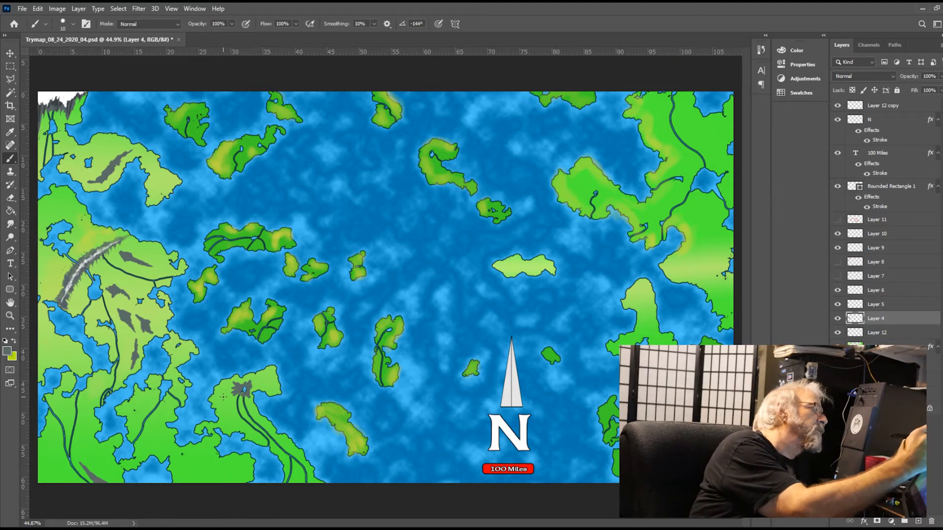
left_click_drag(158, 186, 158, 182)
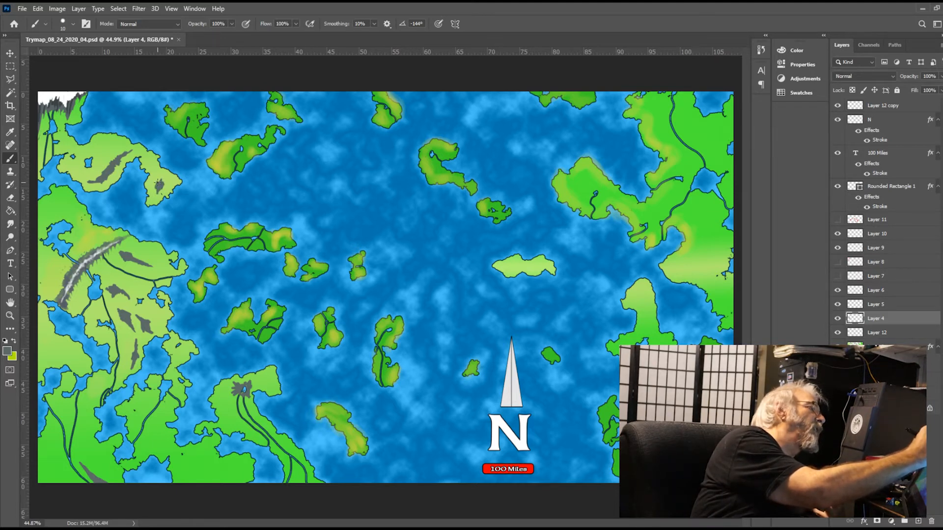
left_click_drag(158, 182, 158, 182)
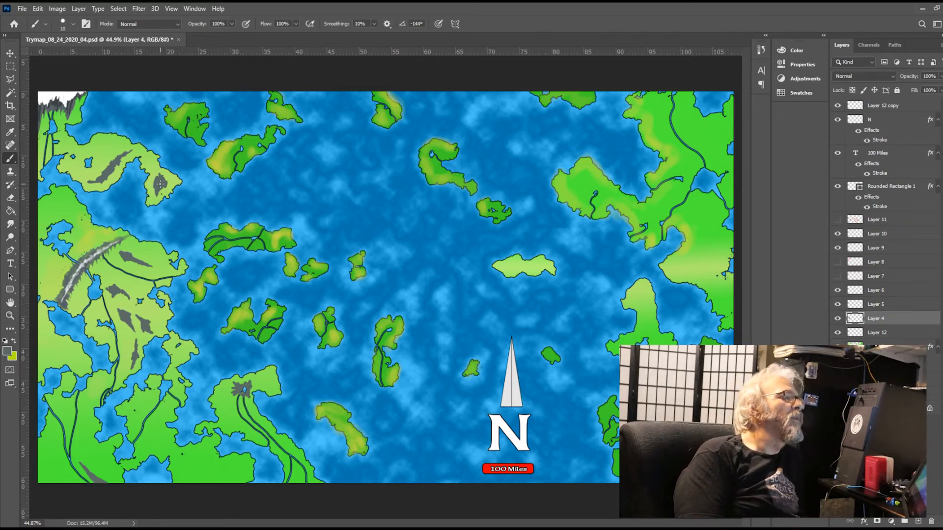
Paint a narrow grey ridge on the eastern peninsula and grey mountains around the northeastern inland lake
left_click_drag(648, 301, 648, 329)
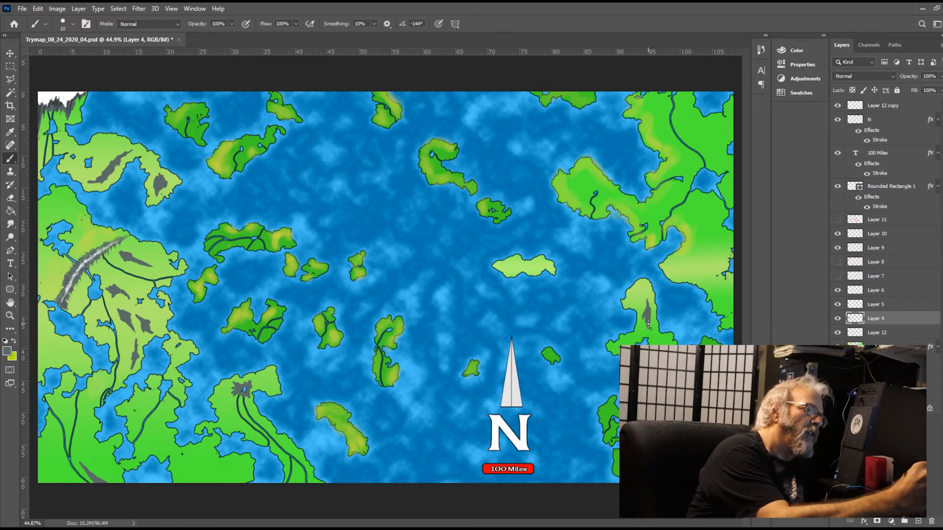
left_click_drag(650, 308, 648, 294)
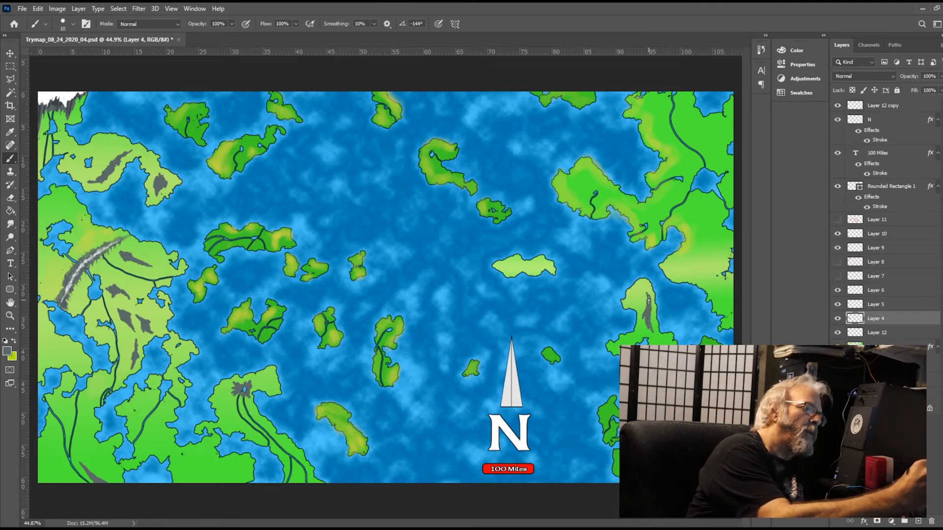
mouse_move(701, 203)
left_mouse_down()
mouse_move(703, 217)
mouse_move(697, 197)
mouse_move(710, 206)
mouse_move(696, 232)
mouse_move(691, 199)
mouse_move(716, 209)
mouse_move(665, 192)
mouse_move(683, 192)
mouse_move(675, 193)
left_mouse_up()
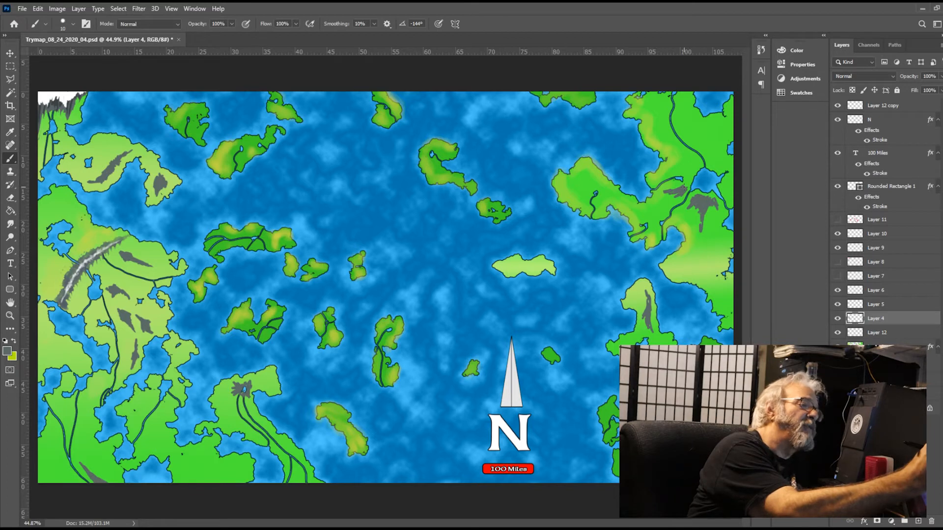
mouse_move(693, 169)
left_mouse_down()
mouse_move(685, 185)
mouse_move(690, 152)
mouse_move(685, 165)
left_mouse_up()
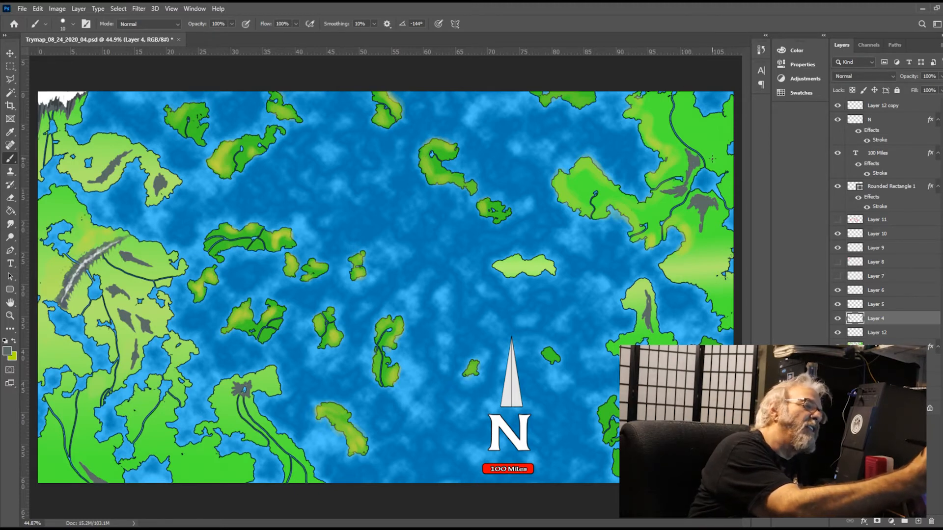
left_click_drag(715, 167, 723, 144)
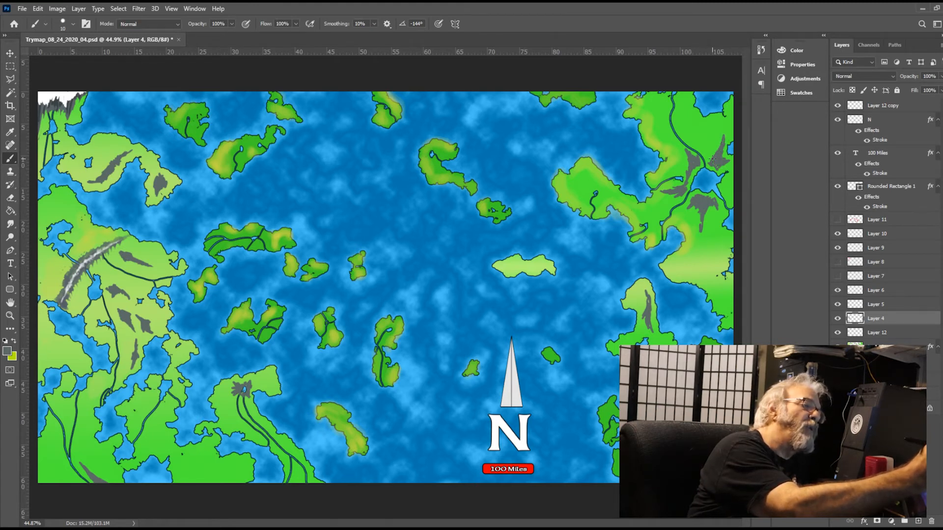
mouse_move(722, 186)
left_mouse_down()
mouse_move(730, 178)
mouse_move(731, 197)
mouse_move(732, 182)
left_mouse_up()
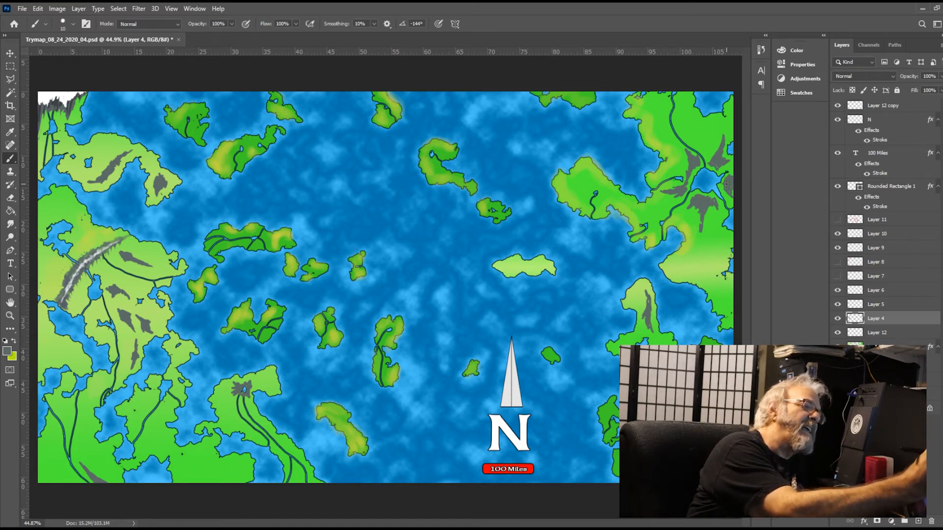
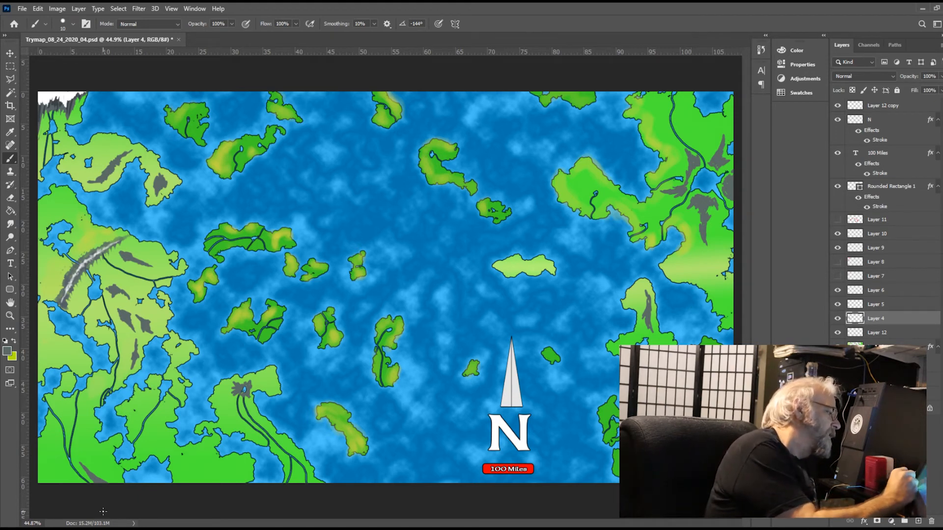
Sample a near-black grey and brush dark outlines and ridge lines onto the small western mainland mountains
key("i")
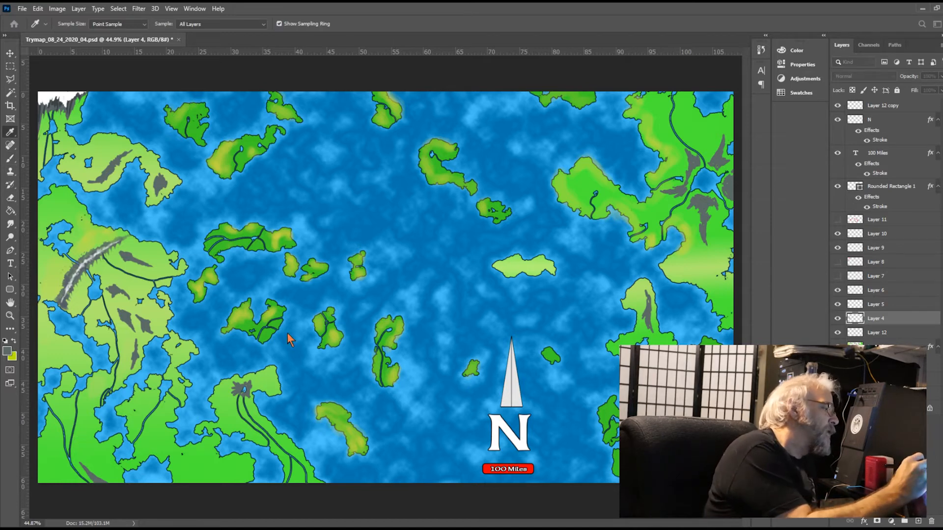
key("b")
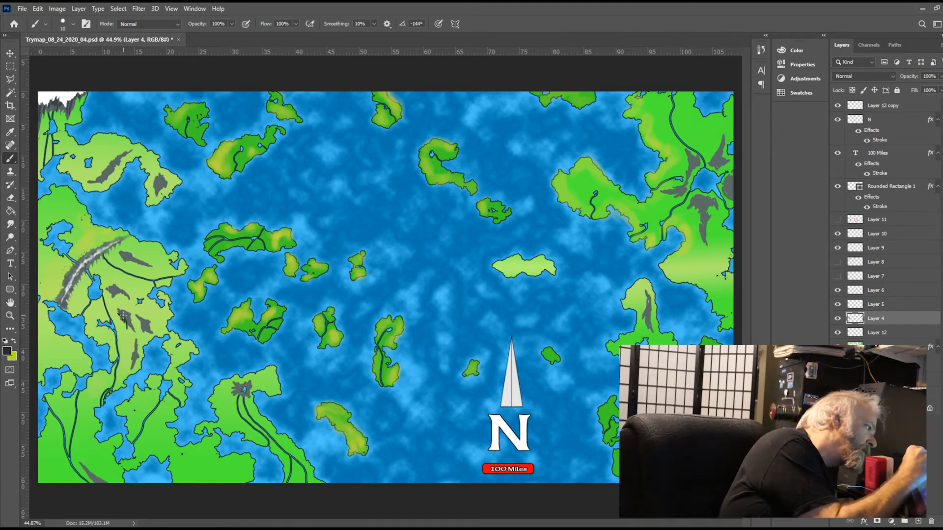
left_click_drag(128, 319, 129, 323)
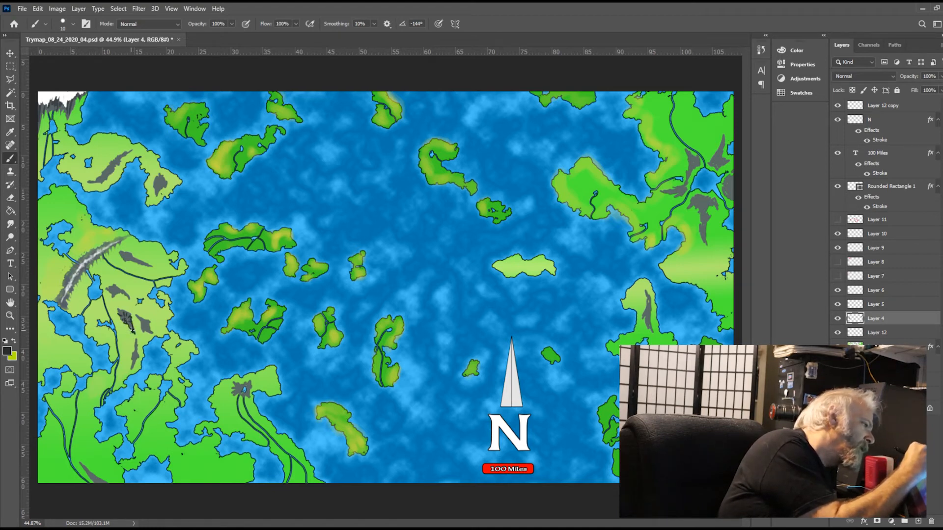
left_click_drag(145, 326, 147, 326)
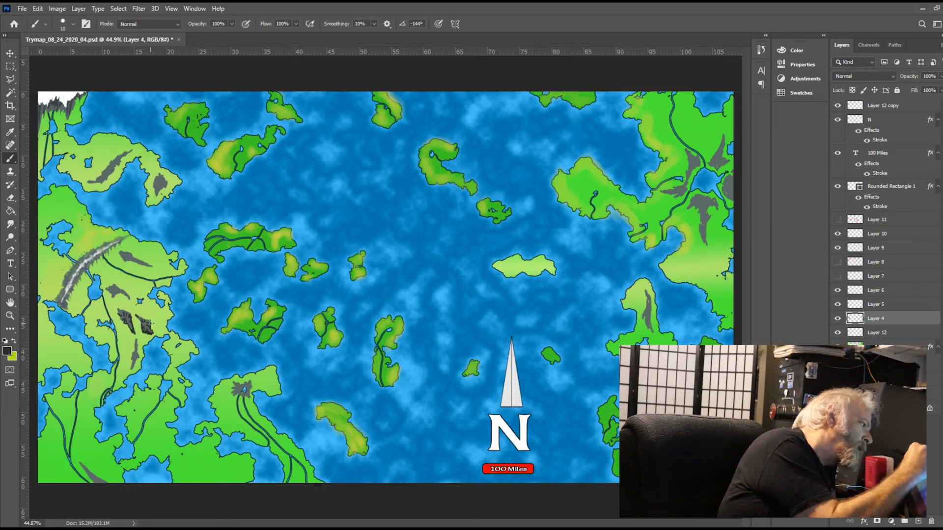
left_click_drag(142, 323, 136, 316)
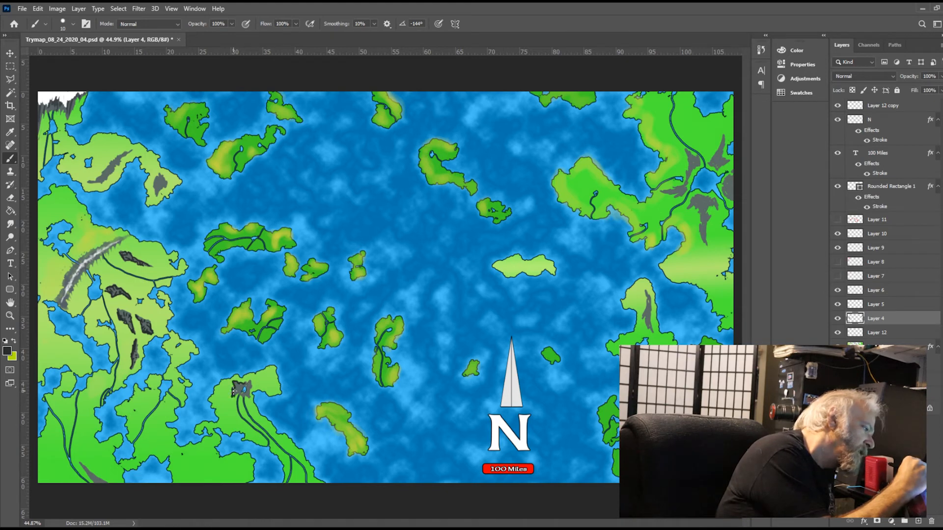
Add dark outlines and ridge lines to the mountains on the southwestern and northwestern peninsulas
left_click_drag(254, 382, 250, 393)
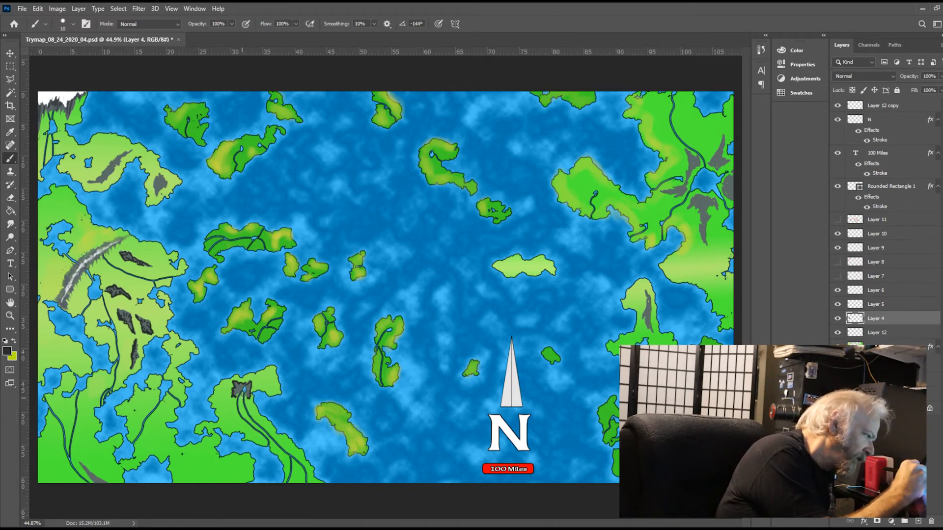
left_click_drag(240, 385, 249, 389)
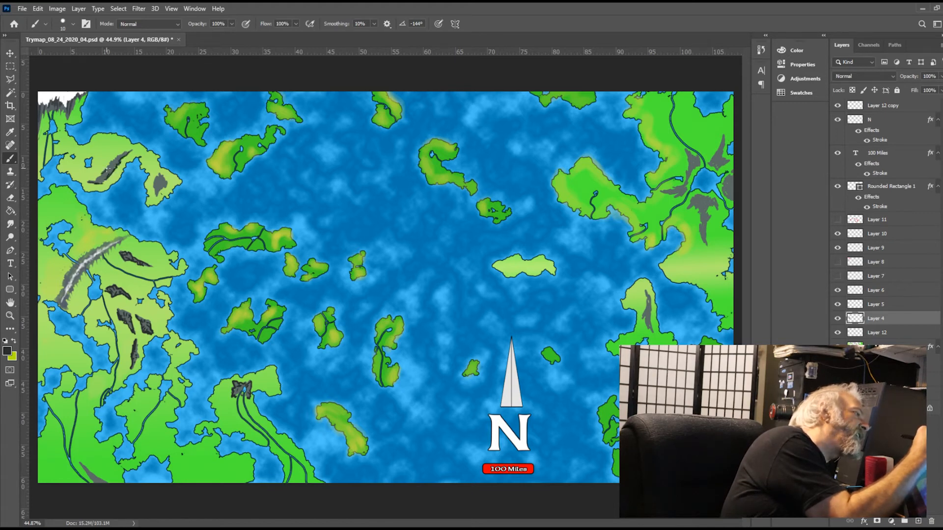
left_click_drag(155, 196, 158, 191)
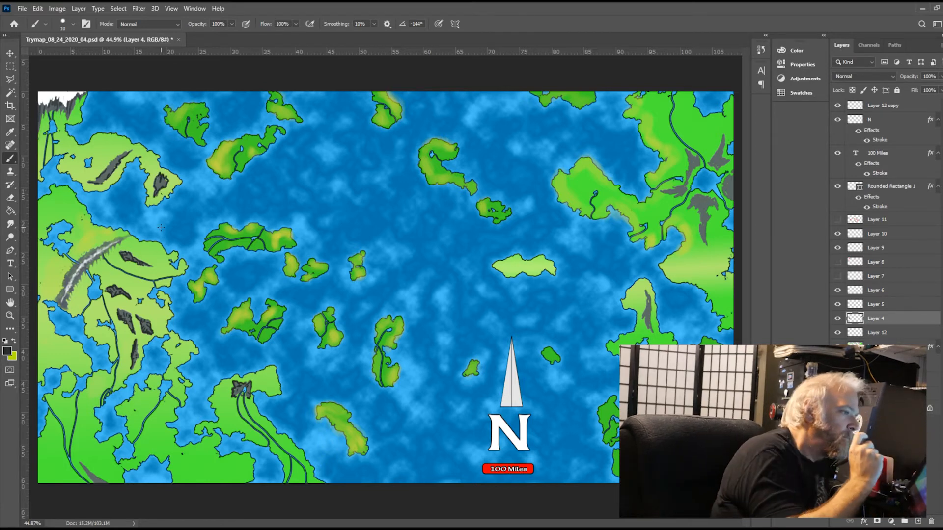
Add dark outlines and ridge lines to the mountains around the northeastern lake and to the eastern peninsula's narrow ridge
left_click_drag(697, 193, 687, 210)
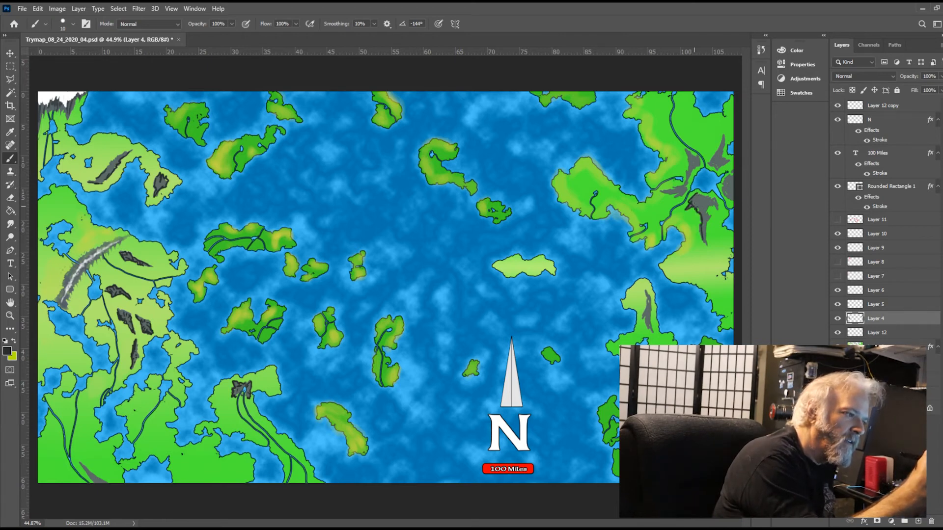
left_click_drag(708, 218, 706, 241)
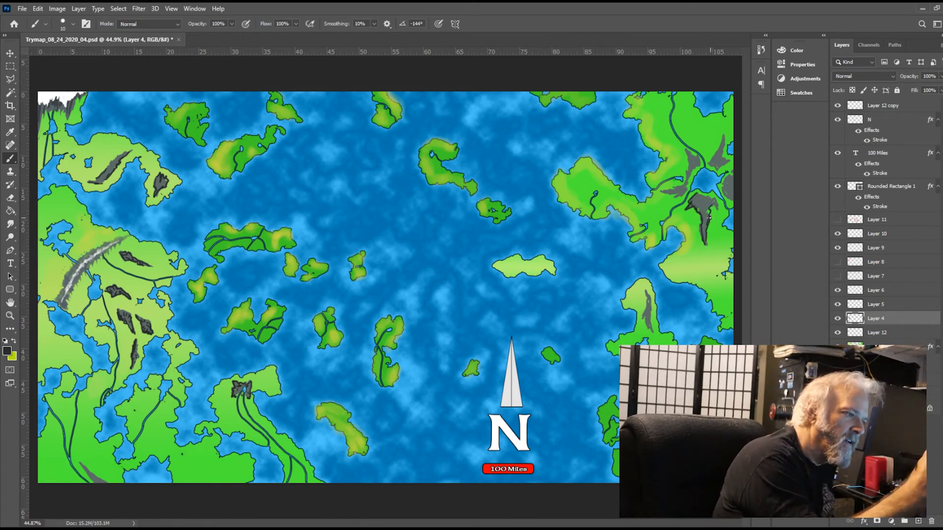
mouse_move(706, 193)
left_mouse_down()
mouse_move(665, 190)
mouse_move(686, 182)
left_mouse_up()
mouse_move(686, 151)
left_mouse_down()
mouse_move(689, 168)
mouse_move(723, 141)
mouse_move(728, 161)
left_mouse_up()
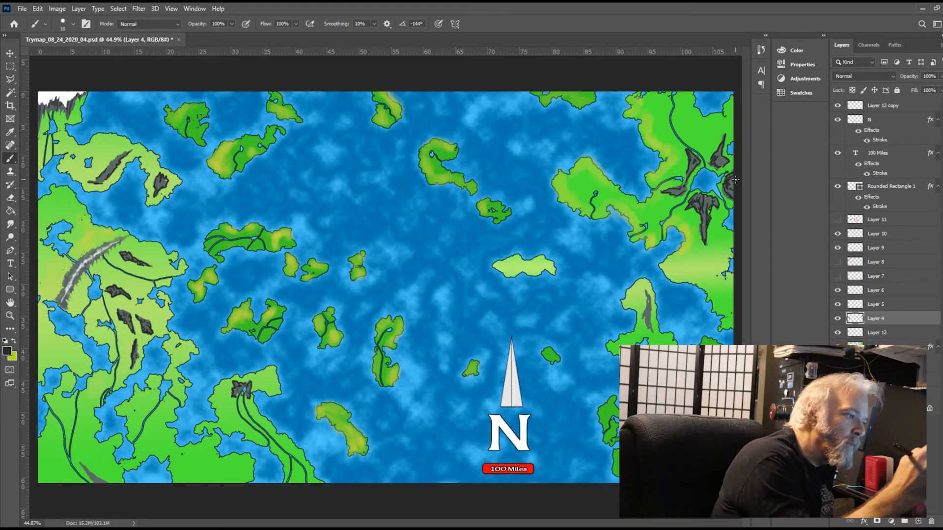
left_click_drag(647, 293, 652, 318)
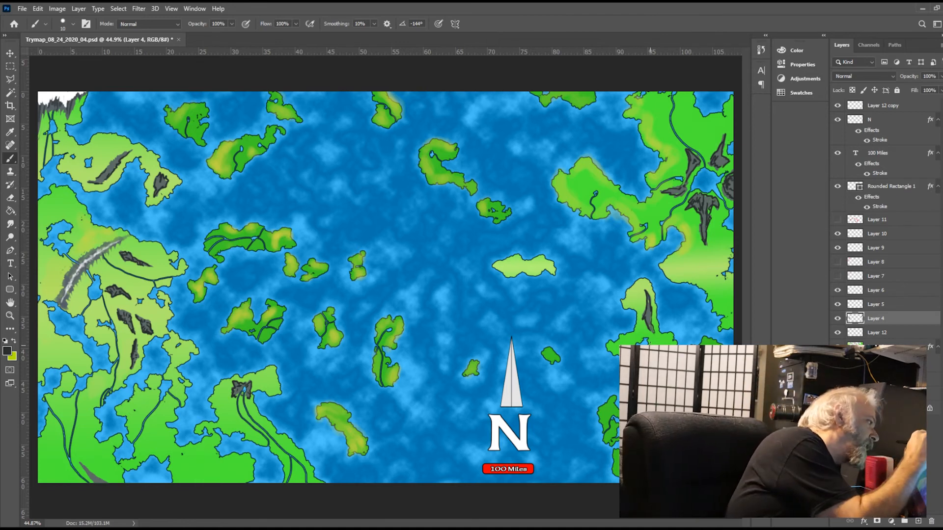
Smudge the small mountains' dark lines into the grey and erase ragged notches along the western mainland and northwestern peninsula mountains' edges
left_click(11, 226)
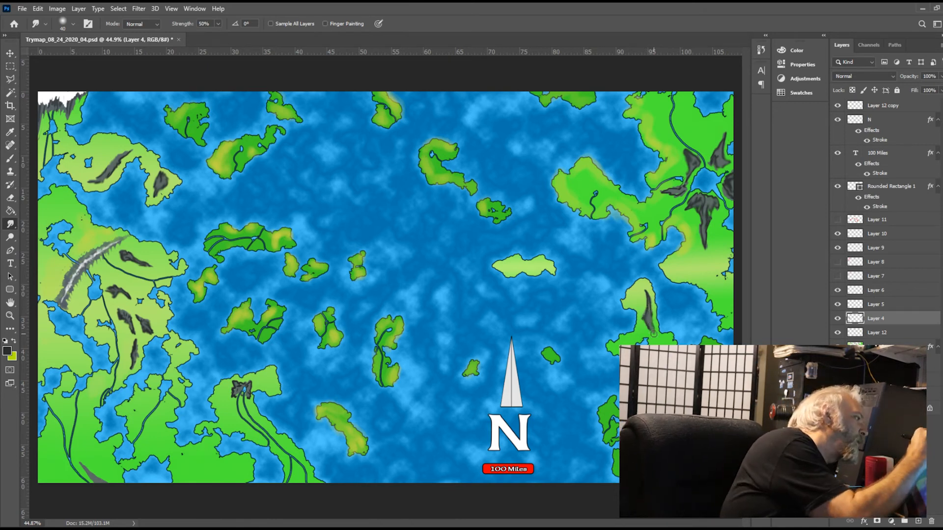
left_click(11, 199)
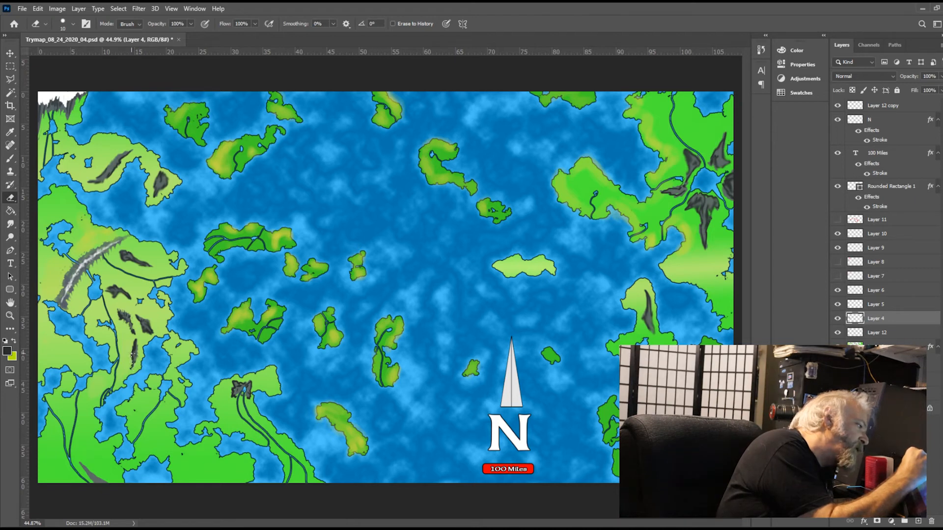
left_click_drag(106, 483, 101, 478)
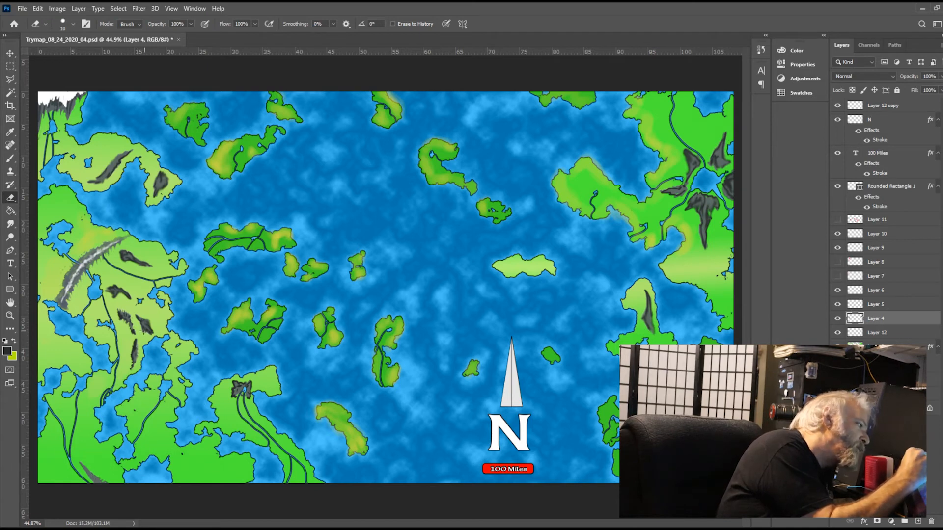
left_click_drag(151, 332, 149, 328)
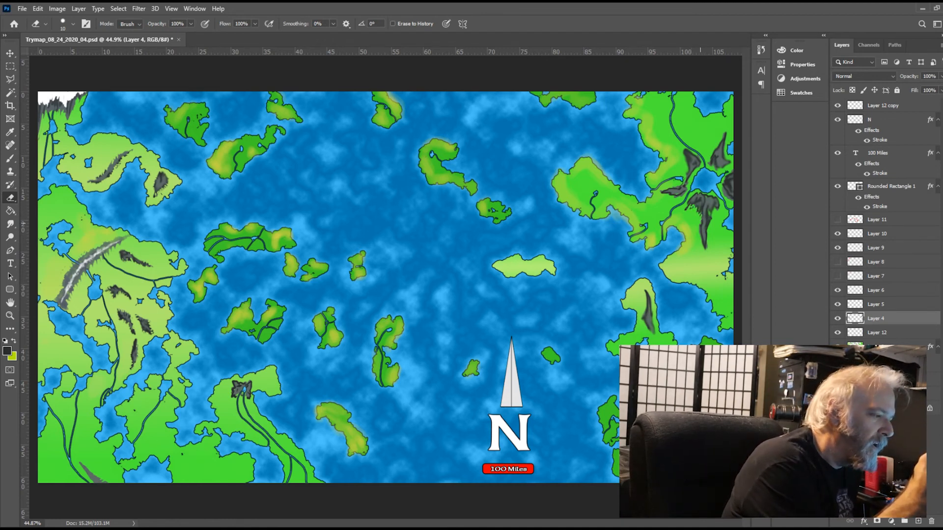
Erase ragged notches along the edges of the mountains around the northeastern lake and save the map
left_click_drag(702, 223, 704, 245)
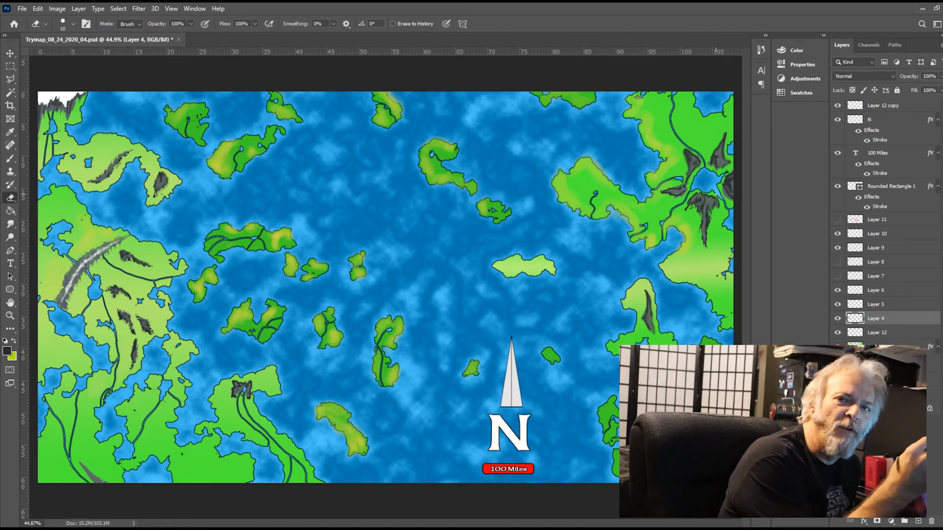
left_click_drag(687, 190, 663, 192)
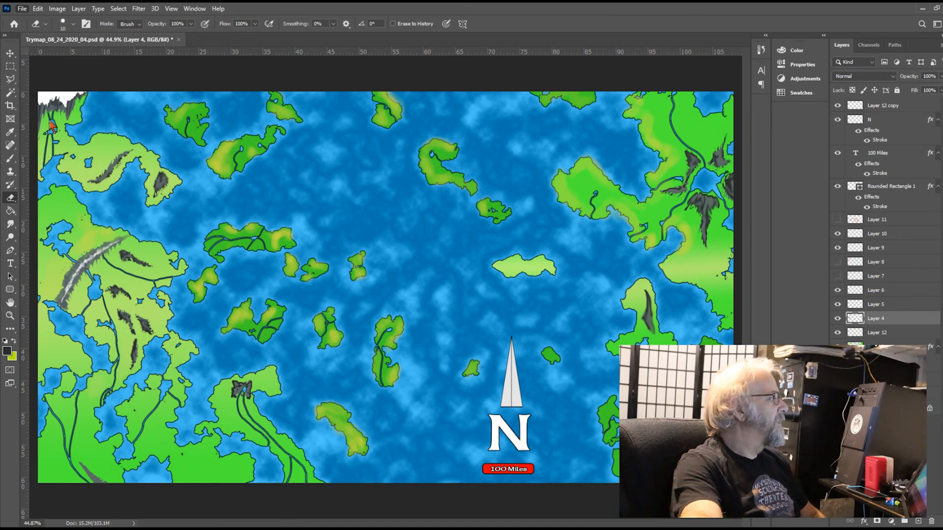
key("ctrl+s")
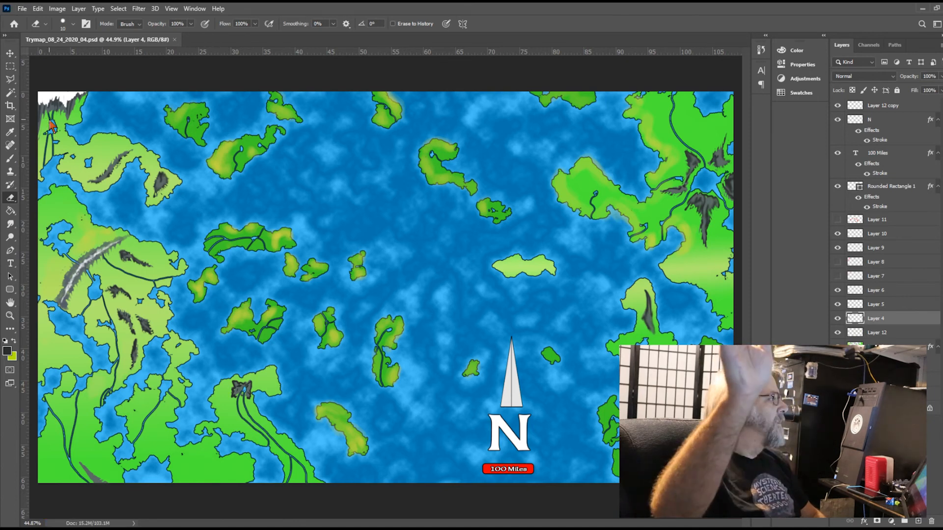